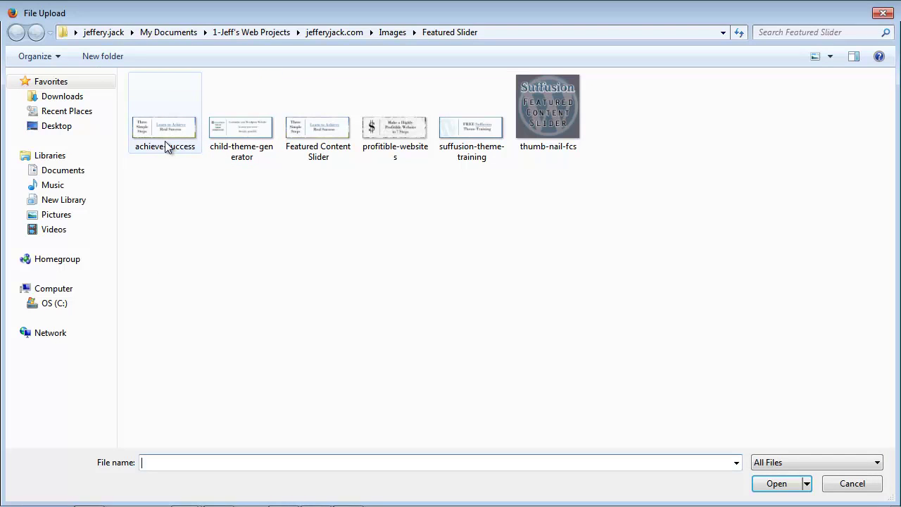
Upload the achieve-success, child-theme-generator, profitible-websites and suffusion-theme-training images from the Featured Slider folder to the media library.
left_click(166, 146)
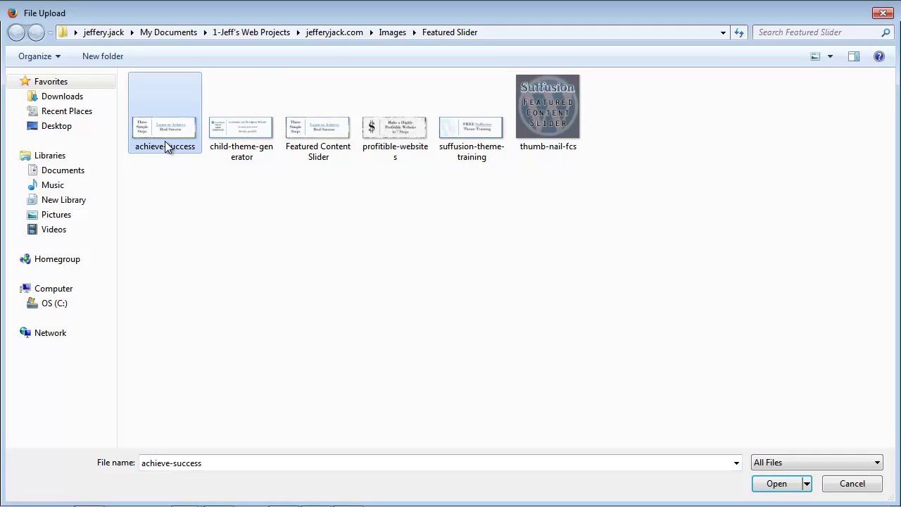
left_click(237, 147, "ctrl")
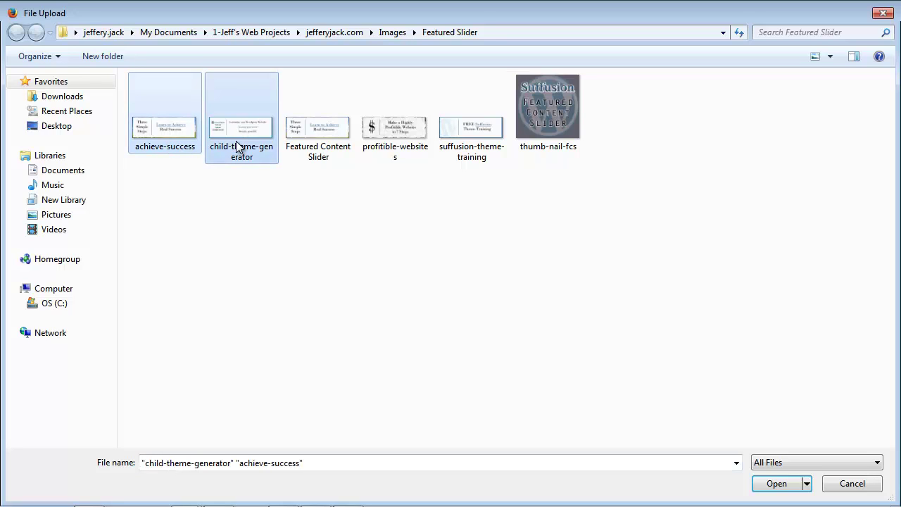
left_click(389, 147, "ctrl")
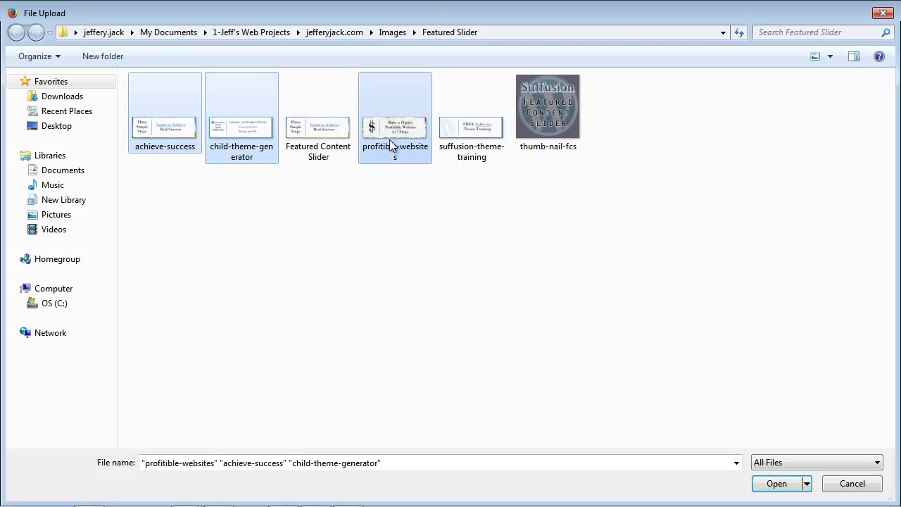
left_click(461, 144, "ctrl")
key("Return")
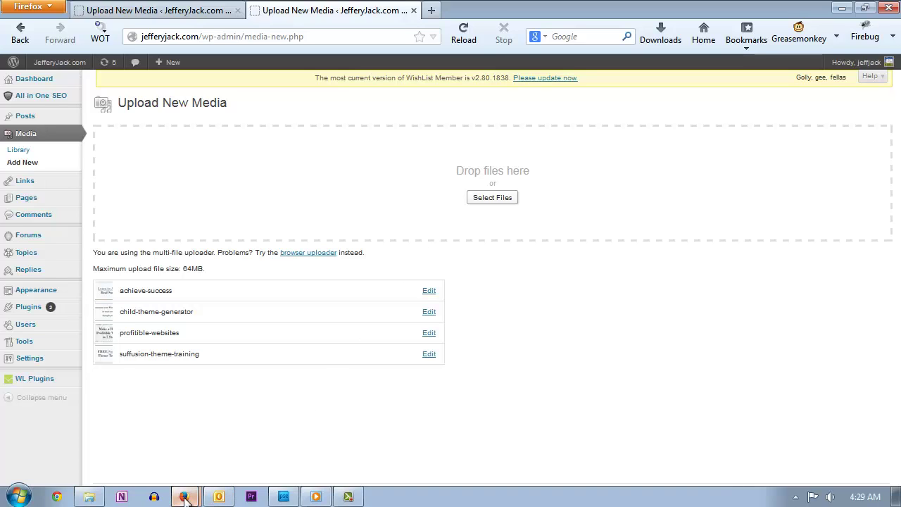
Switch to the browser window with the Suffusion Theme Tutorials page and open that page for editing.
mouse_move(185, 496)
left_click(186, 444)
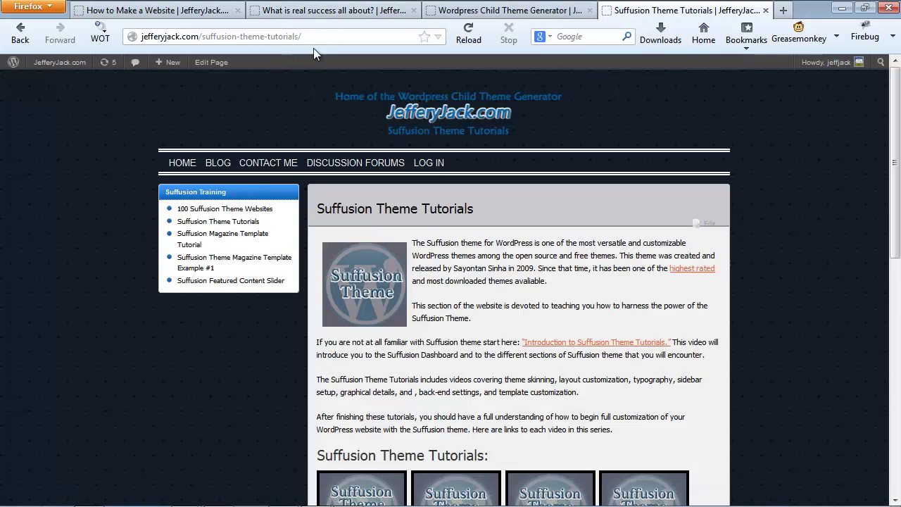
left_click(214, 70)
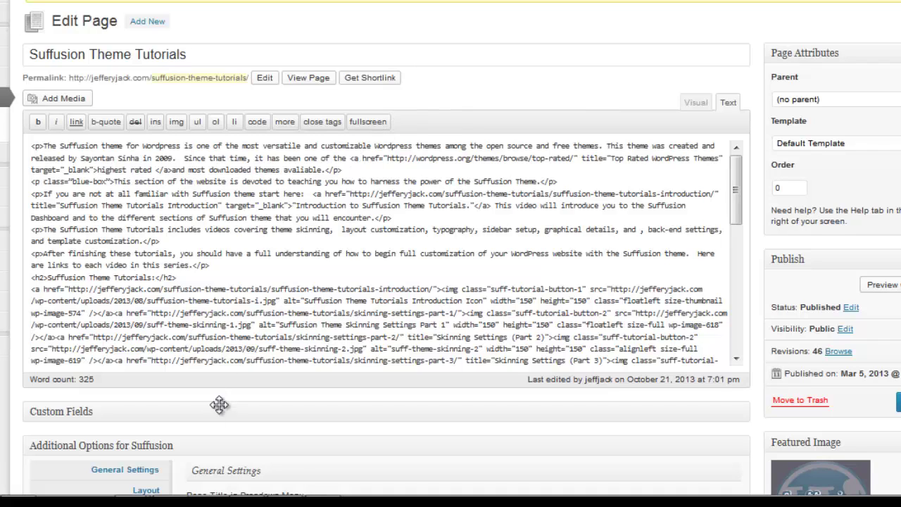
Copy the file URL of the uploaded suffusion-theme-training image from its media details in a separate tab, closing that tab when done.
mouse_move(158, 495)
left_click(132, 486)
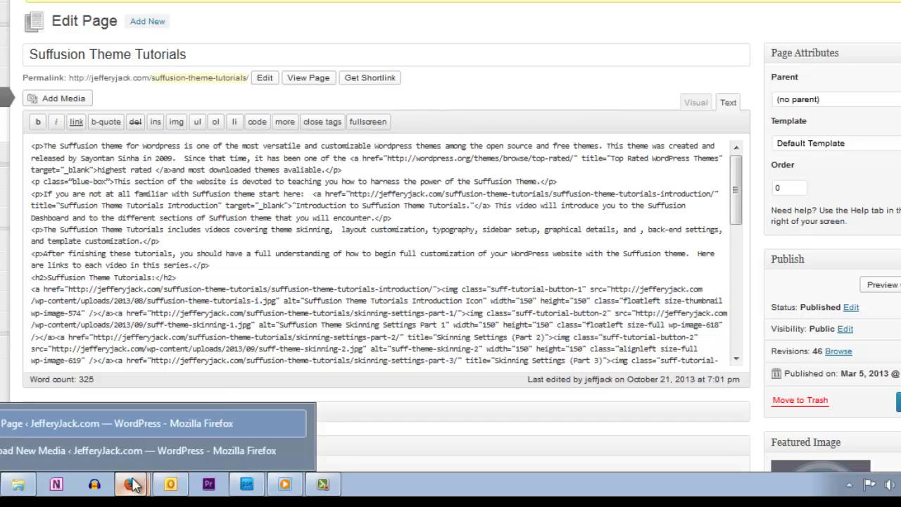
left_click(127, 448)
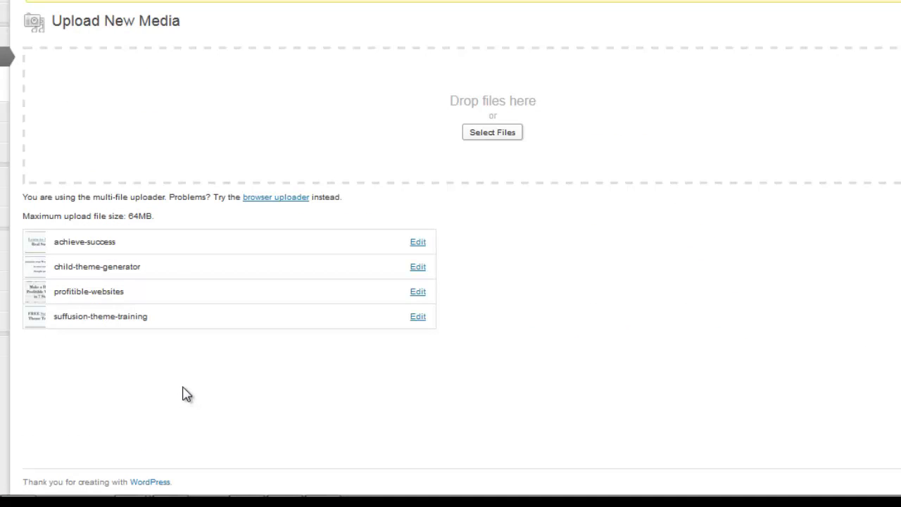
right_click(418, 318)
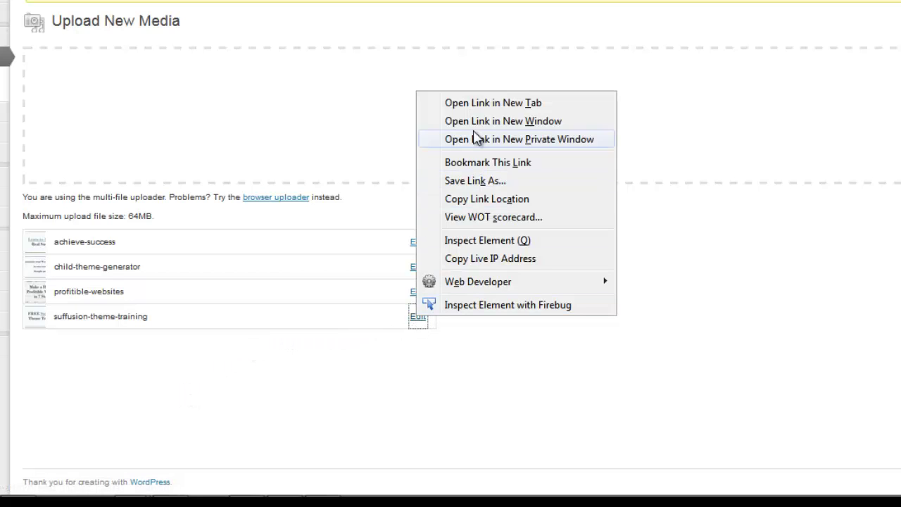
left_click(457, 103)
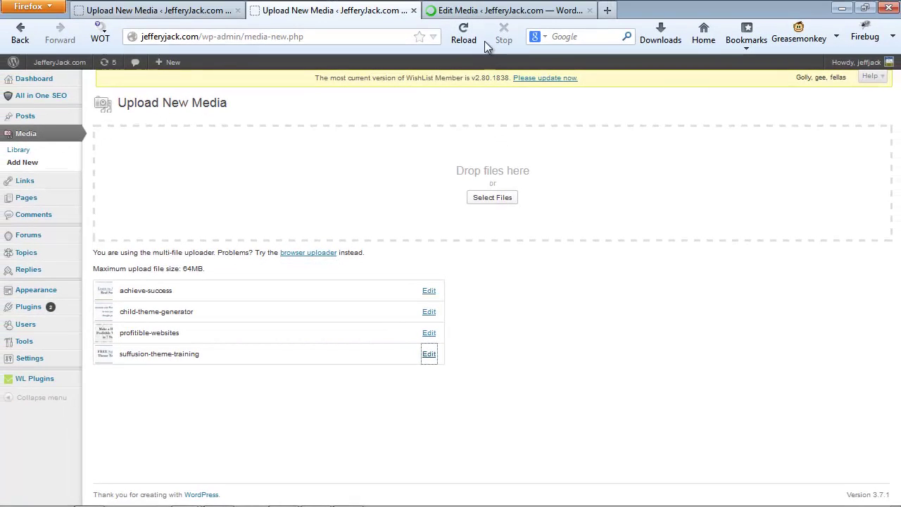
left_click(496, 11)
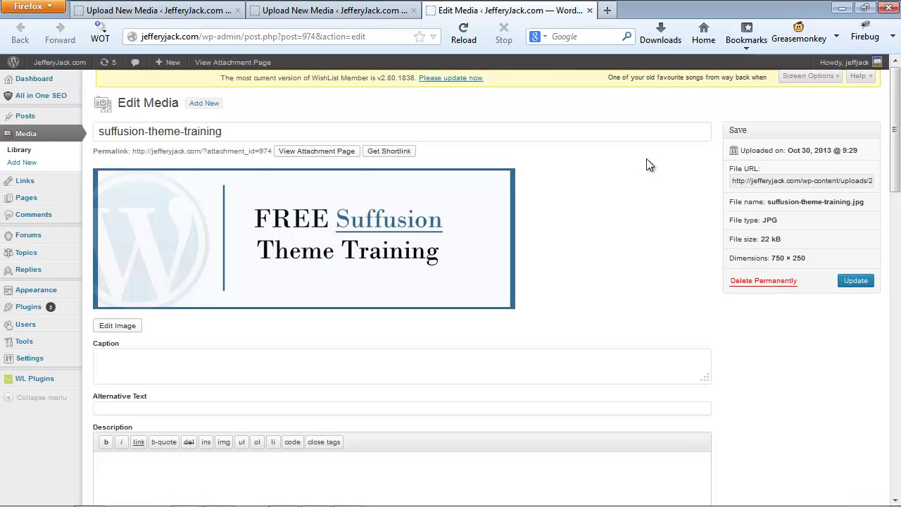
left_click(747, 180)
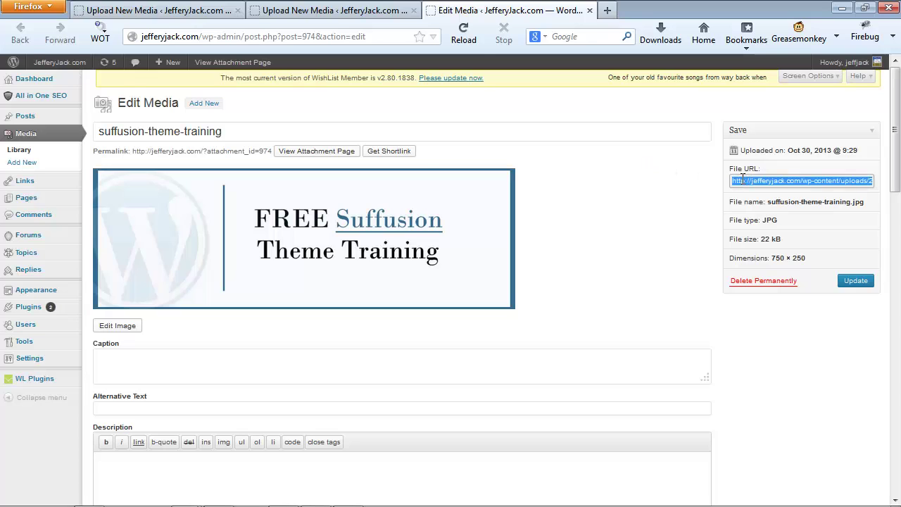
right_click(748, 181)
left_click(760, 227)
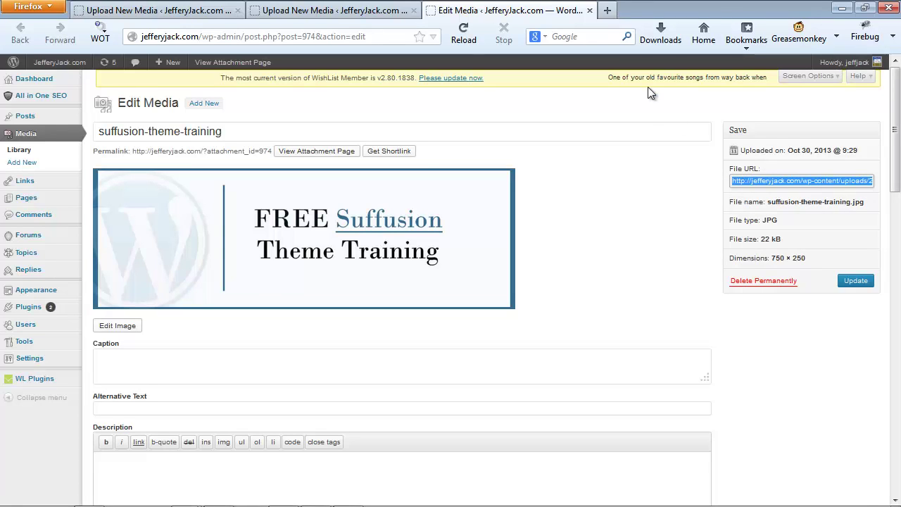
left_click(589, 11)
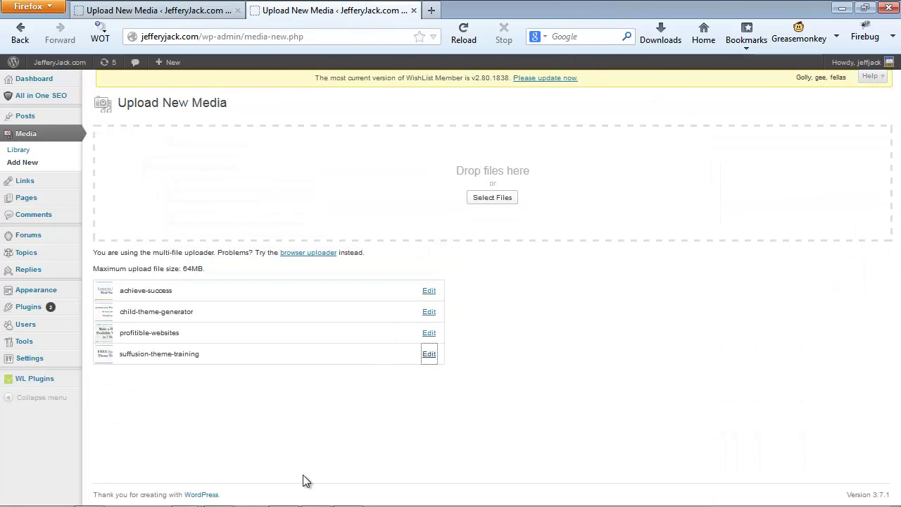
Paste the copied URL as the Featured Image in the Suffusion Theme Tutorials page's Suffusion options, update the page and close it.
mouse_move(188, 497)
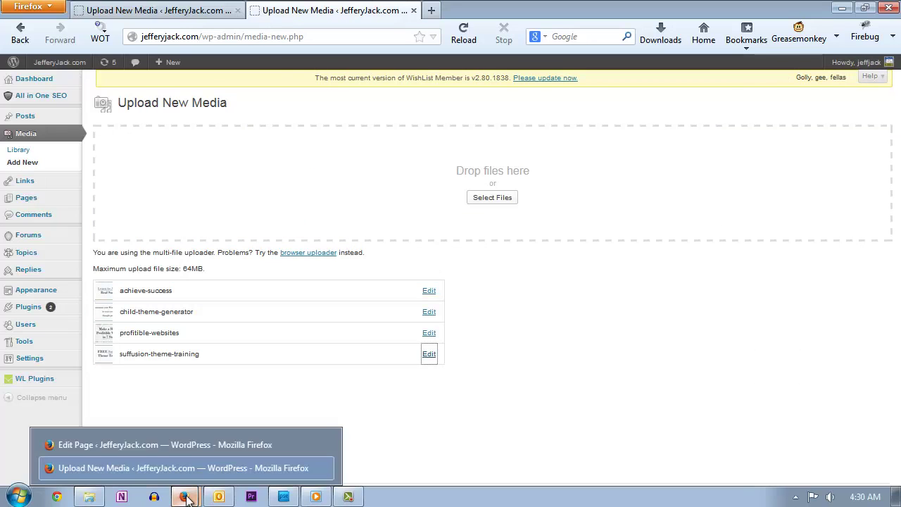
left_click(181, 445)
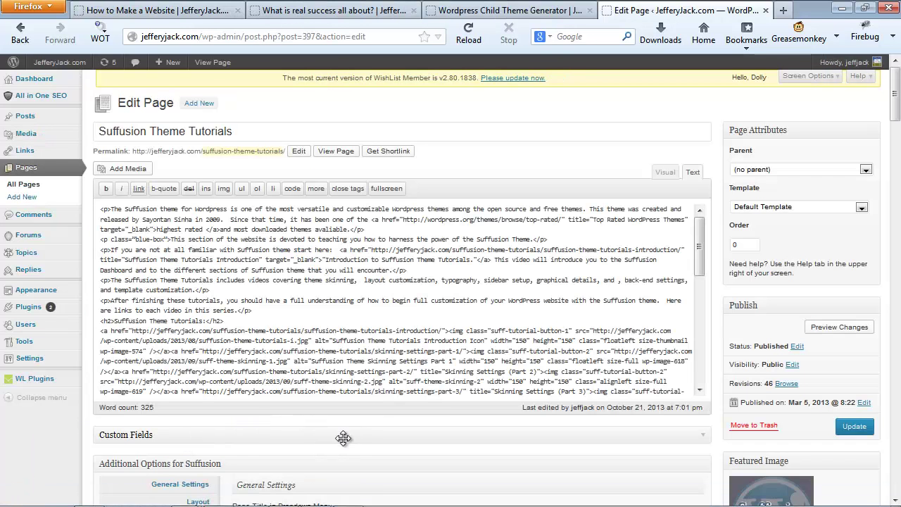
scroll(312, 434, "down", 5)
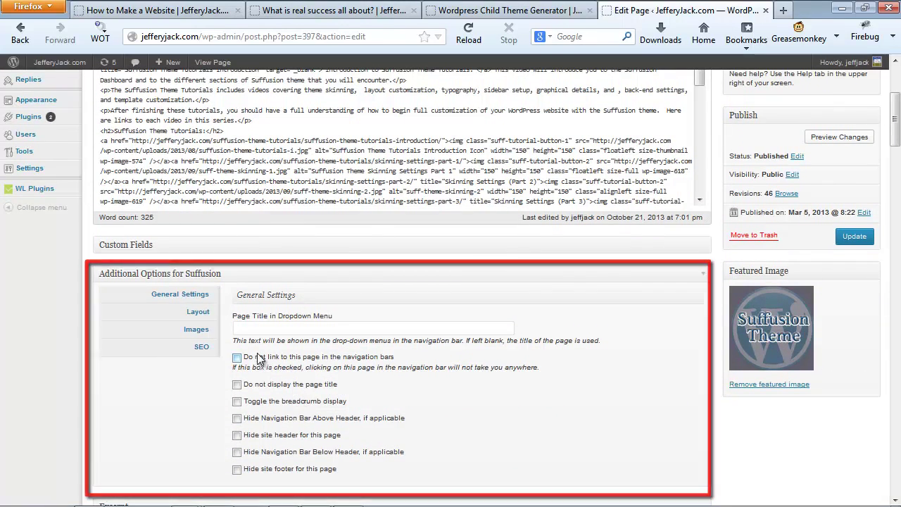
left_click(200, 332)
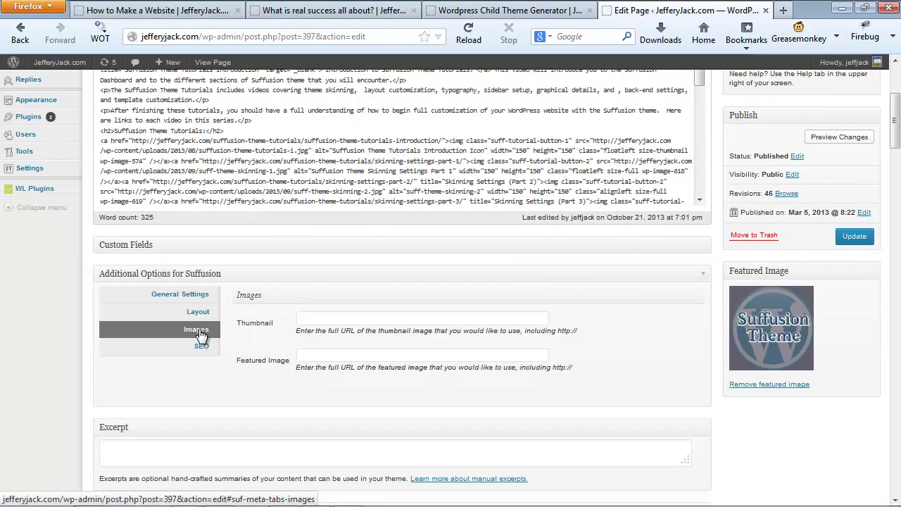
right_click(322, 355)
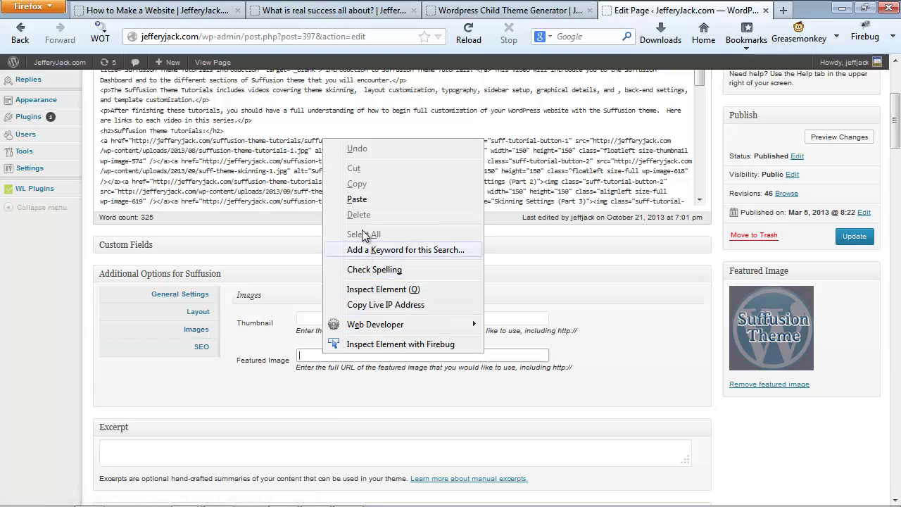
left_click(357, 200)
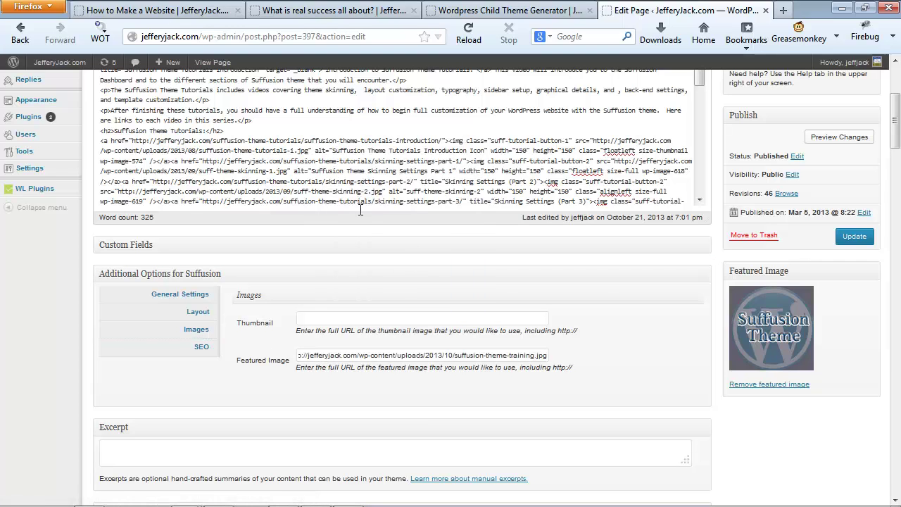
left_click(852, 238)
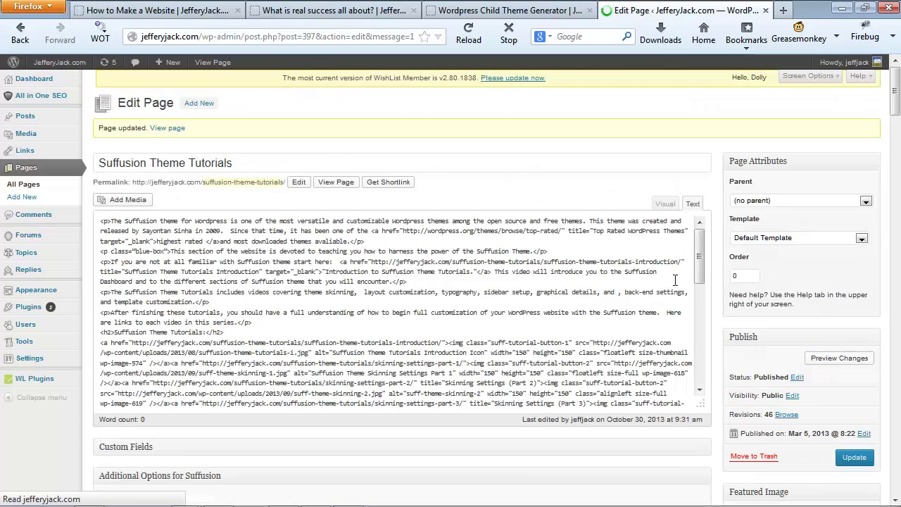
left_click(765, 12)
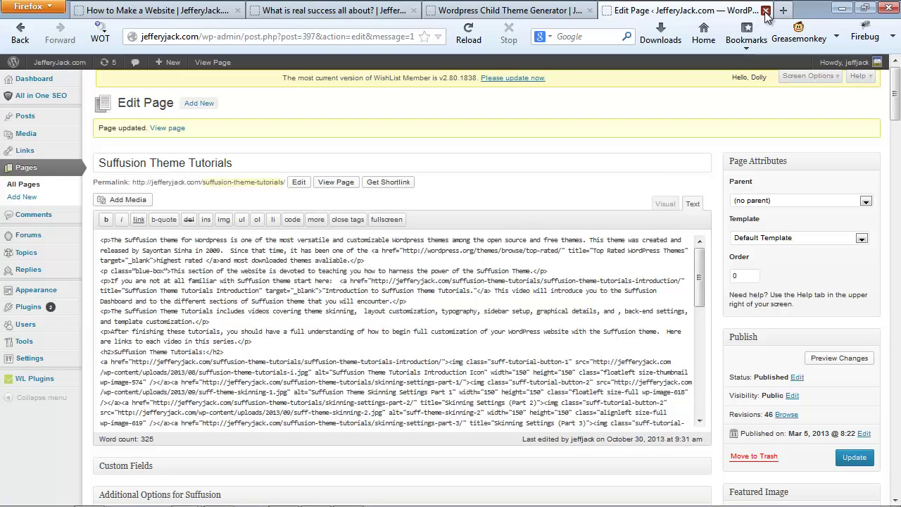
left_click(765, 11)
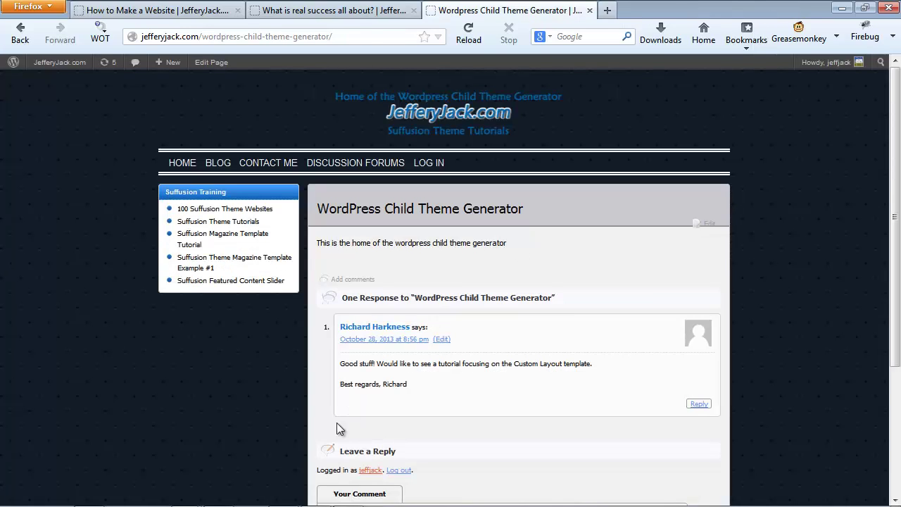
Copy the file URL of the uploaded child-theme-generator image from its media details in a separate tab.
mouse_move(232, 501)
left_click(190, 497)
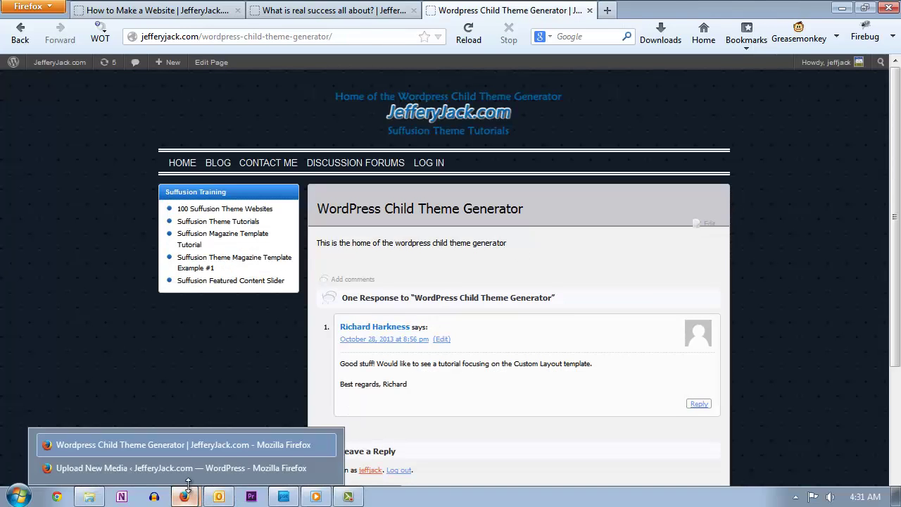
left_click(178, 464)
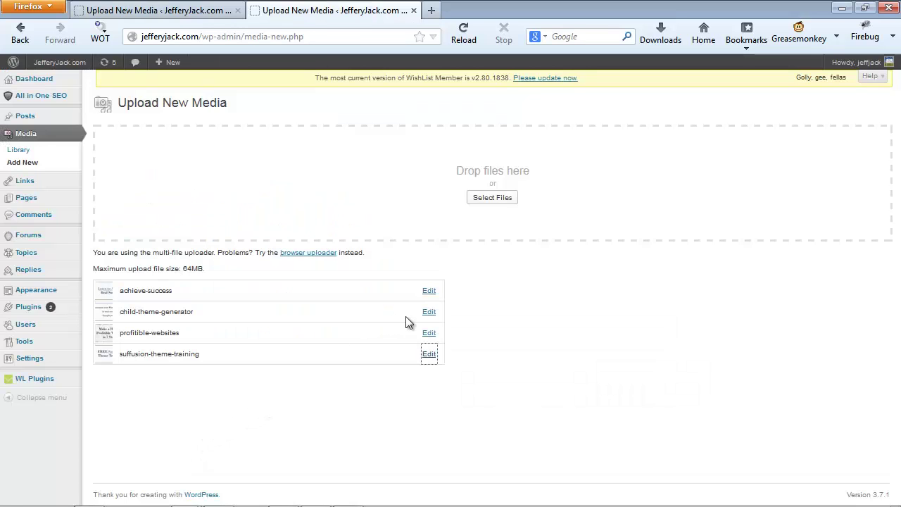
right_click(429, 315)
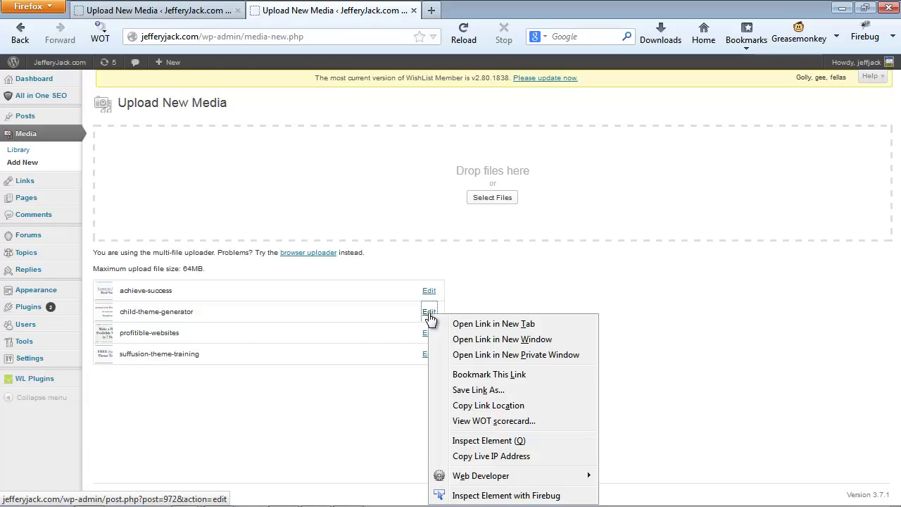
left_click(456, 324)
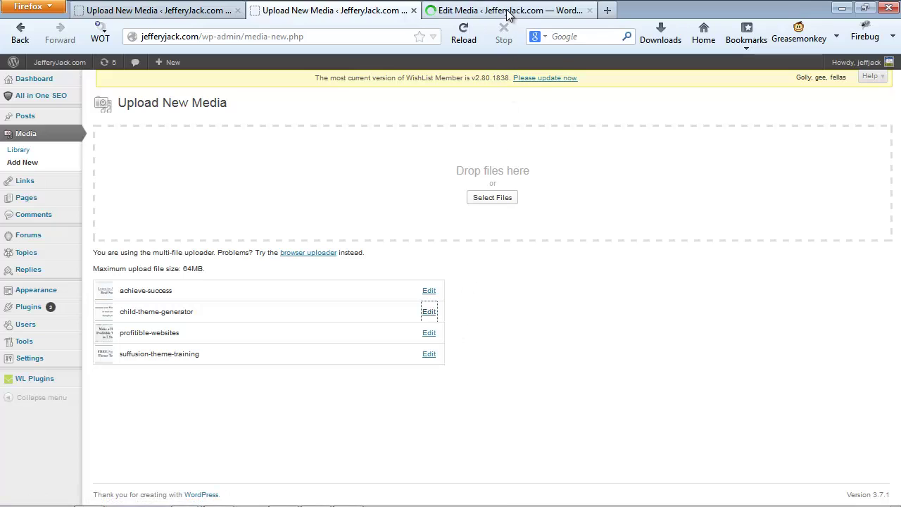
left_click(507, 12)
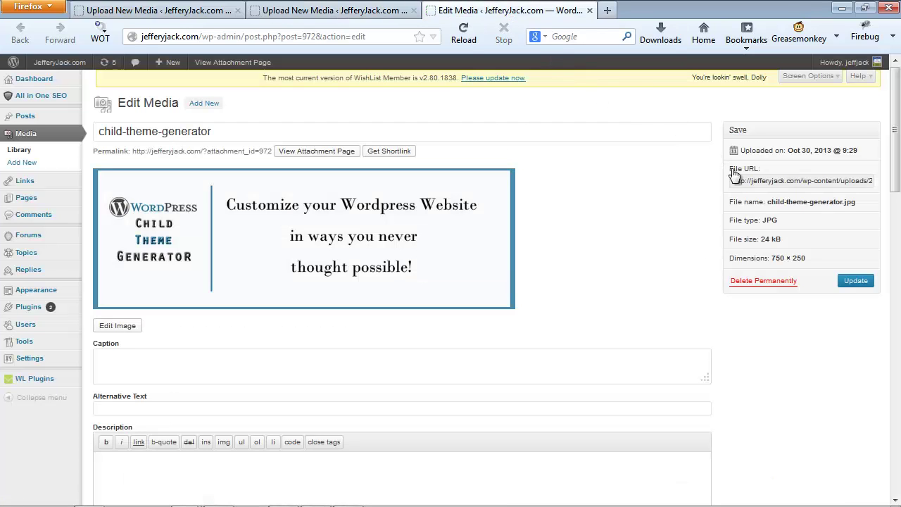
triple_click(757, 181)
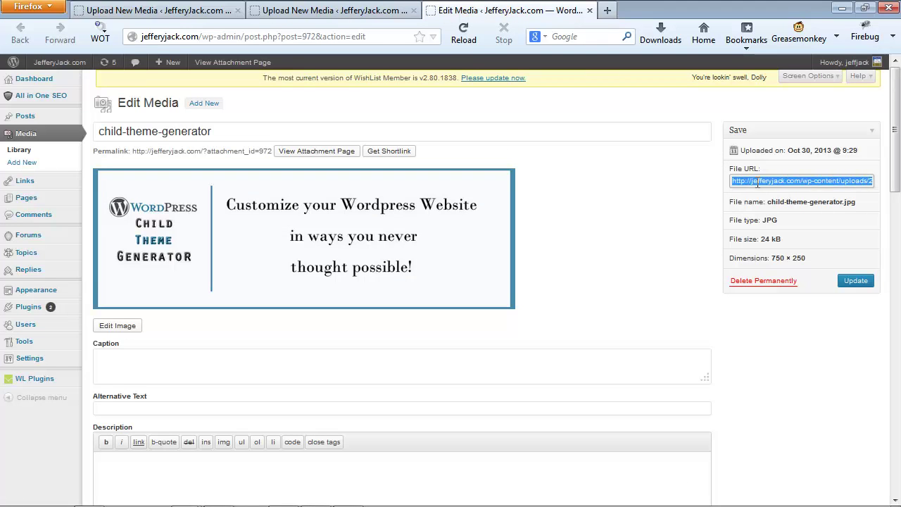
right_click(757, 183)
left_click(757, 229)
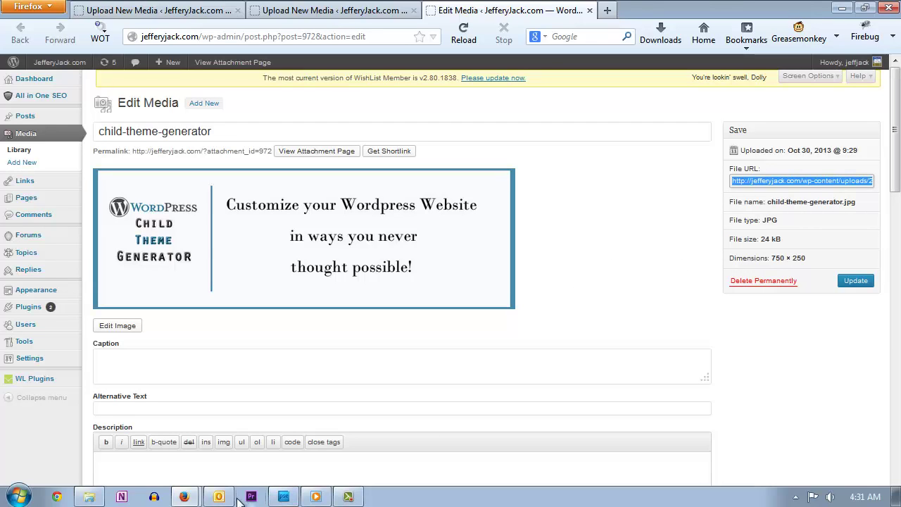
Switch to the browser window with the WordPress Child Theme Generator page and open that page for editing.
mouse_move(183, 496)
left_click(193, 445)
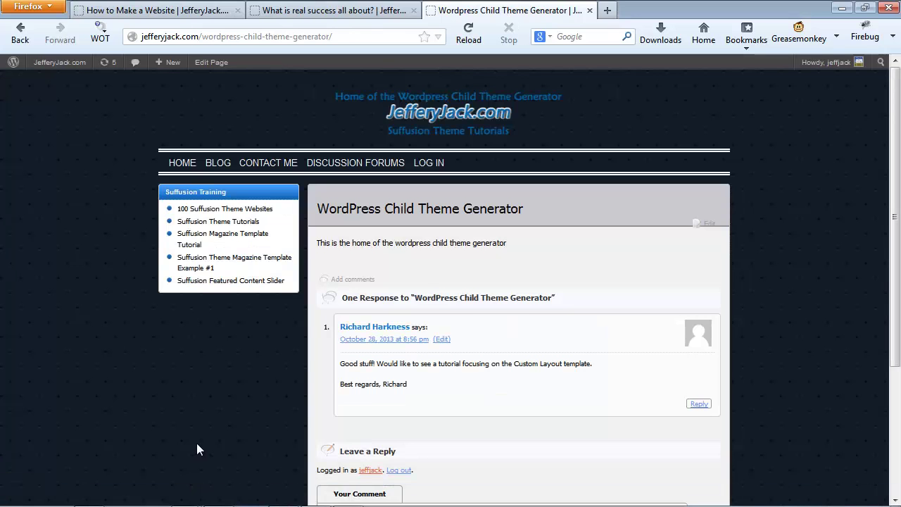
left_click(213, 63)
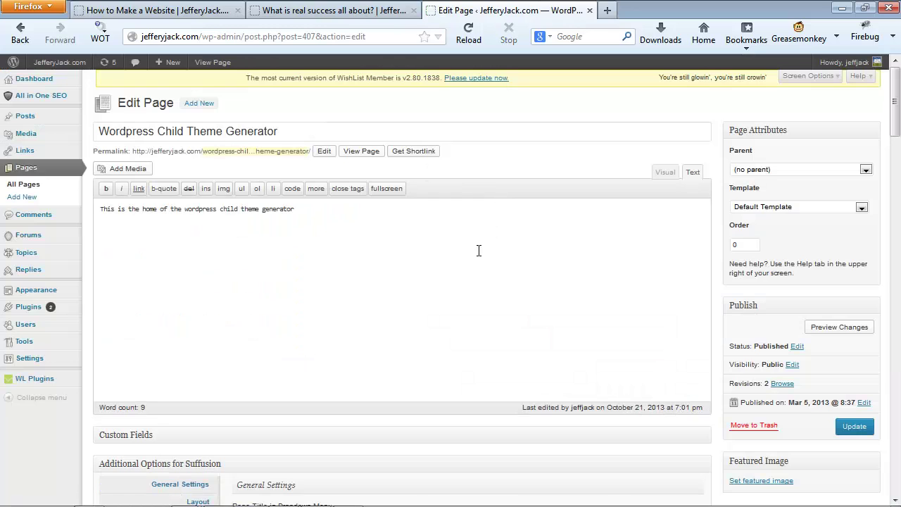
Paste the copied URL as the Featured Image in the Child Theme Generator page's Suffusion options, update the page and close it.
scroll(463, 259, "down", 2)
scroll(463, 259, "down", 8)
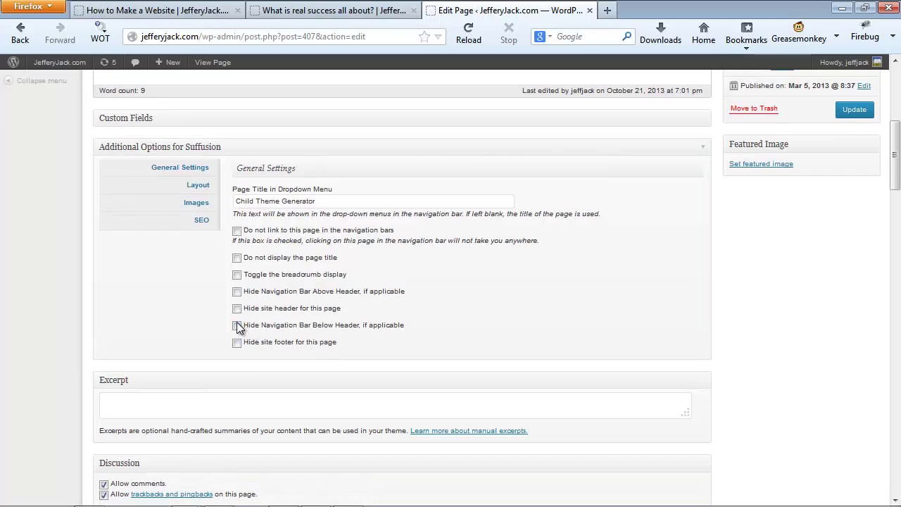
scroll(211, 211, "down", 2)
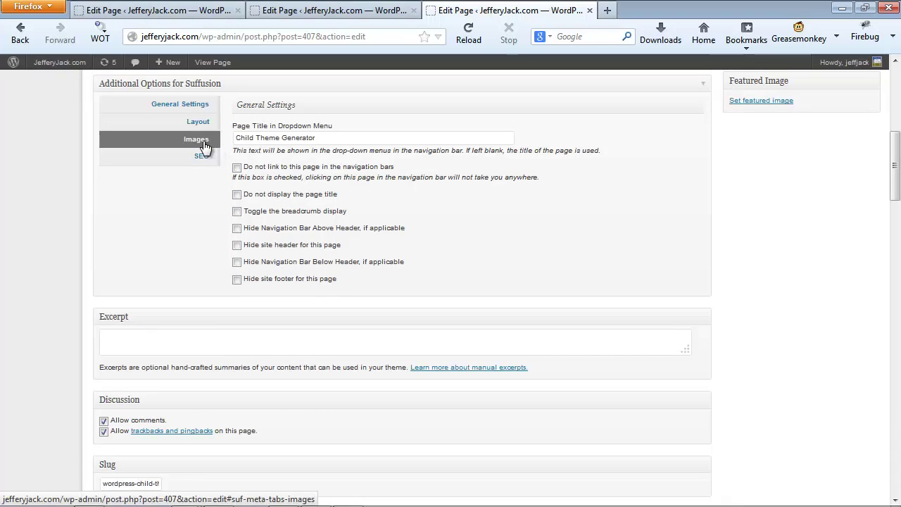
left_click(202, 140)
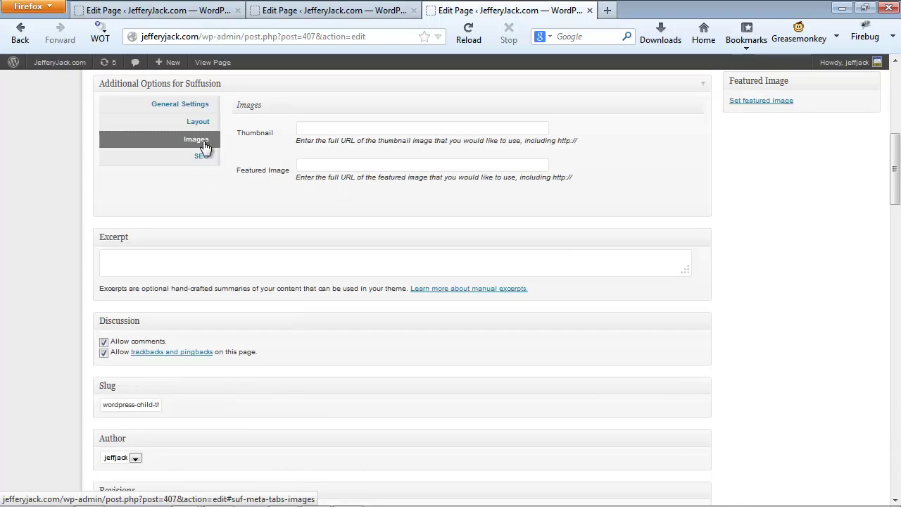
left_click(312, 166)
right_click(311, 166)
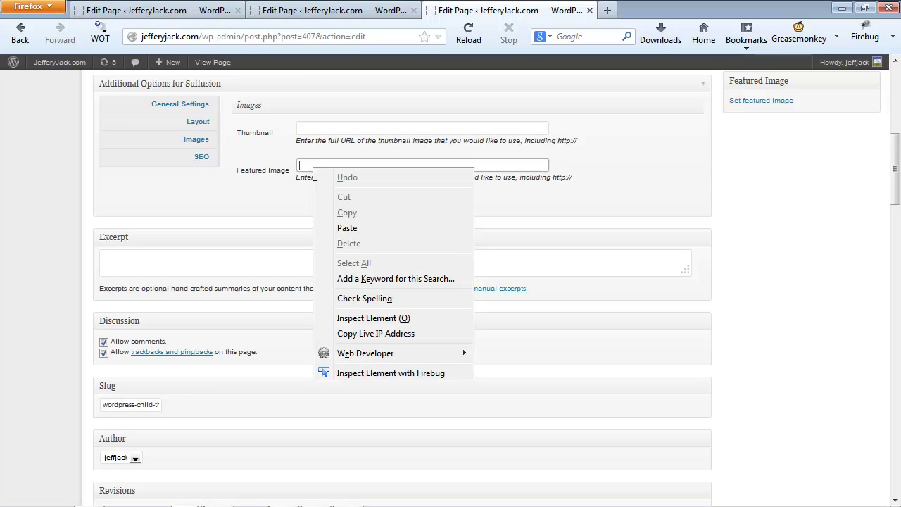
left_click(349, 228)
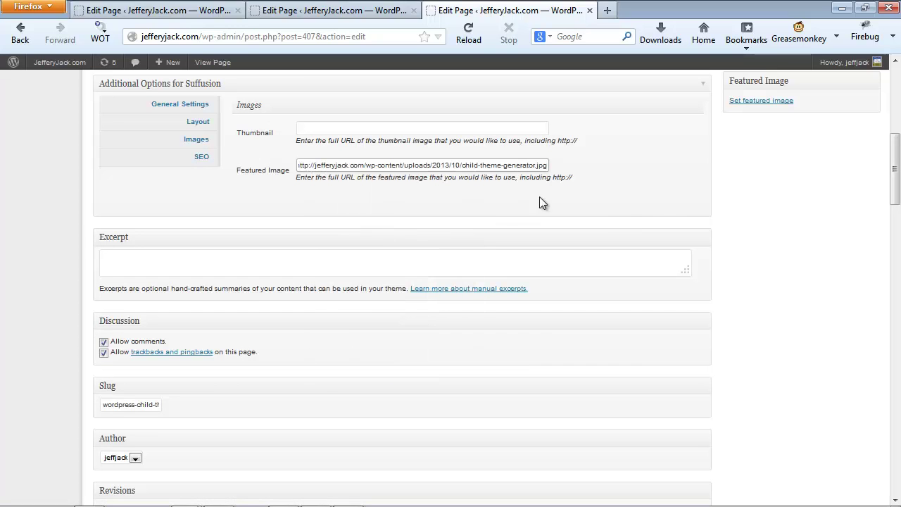
scroll(764, 218, "up", 5)
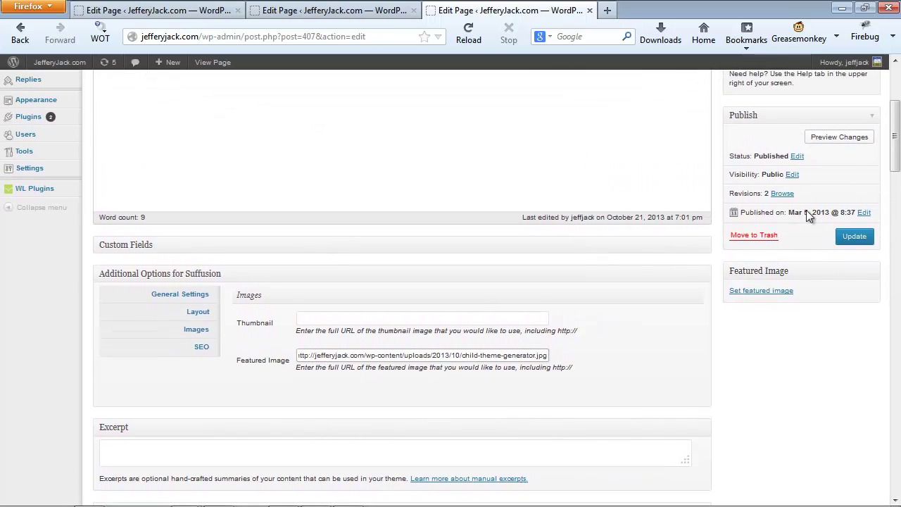
left_click(851, 238)
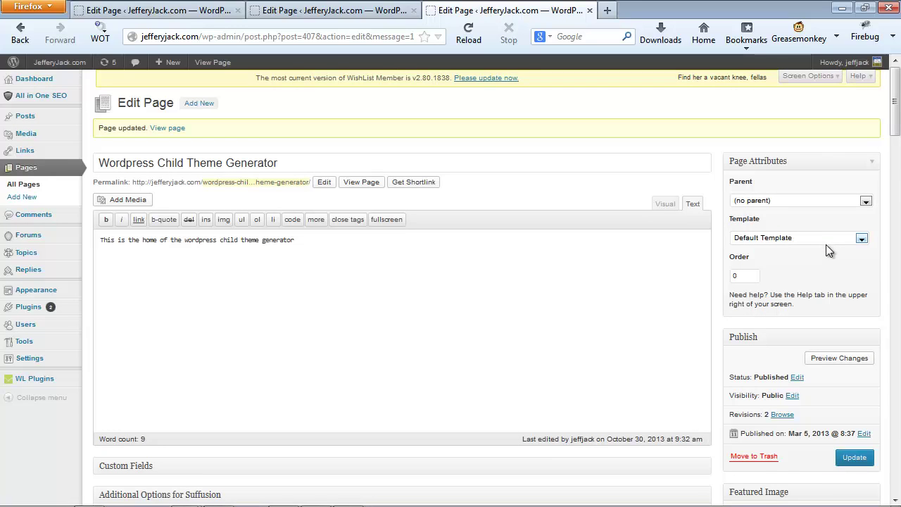
left_click(590, 11)
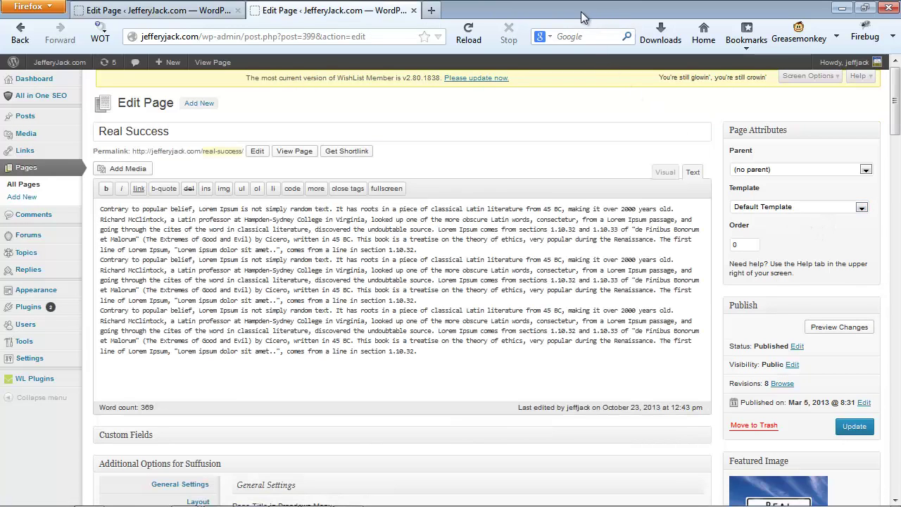
Return to the media upload window and copy the file URL of the profitible-websites image from its media details in a separate tab.
mouse_move(209, 504)
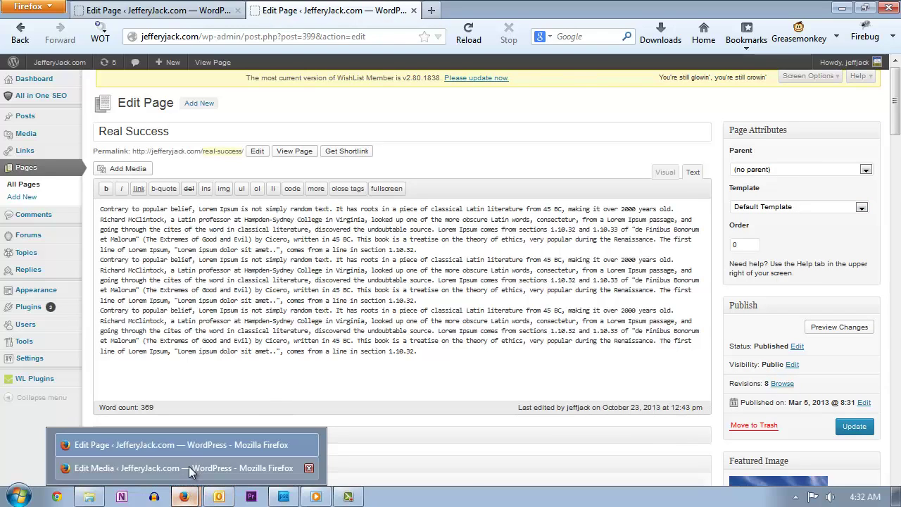
left_click(189, 466)
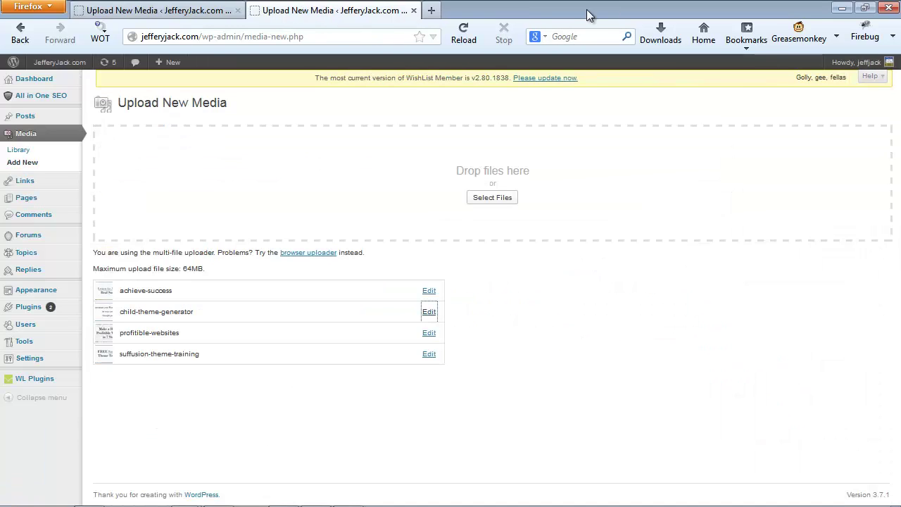
right_click(428, 335)
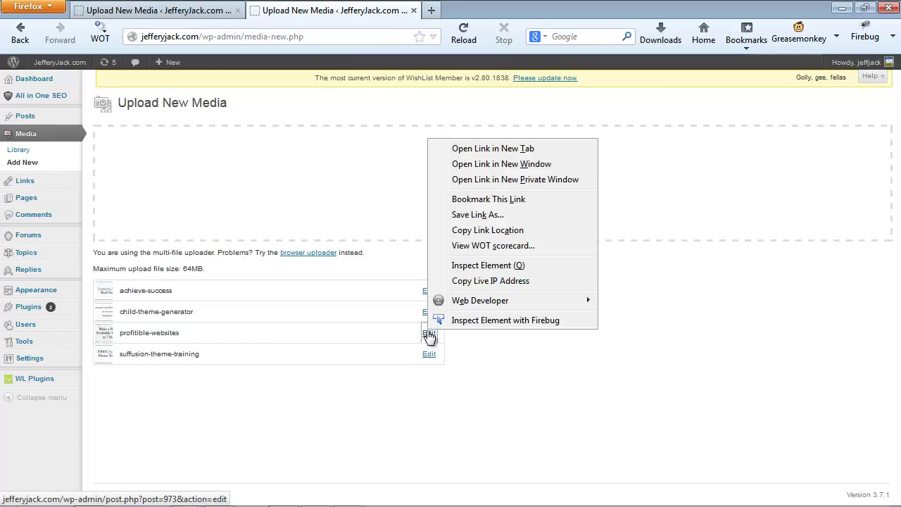
left_click(481, 149)
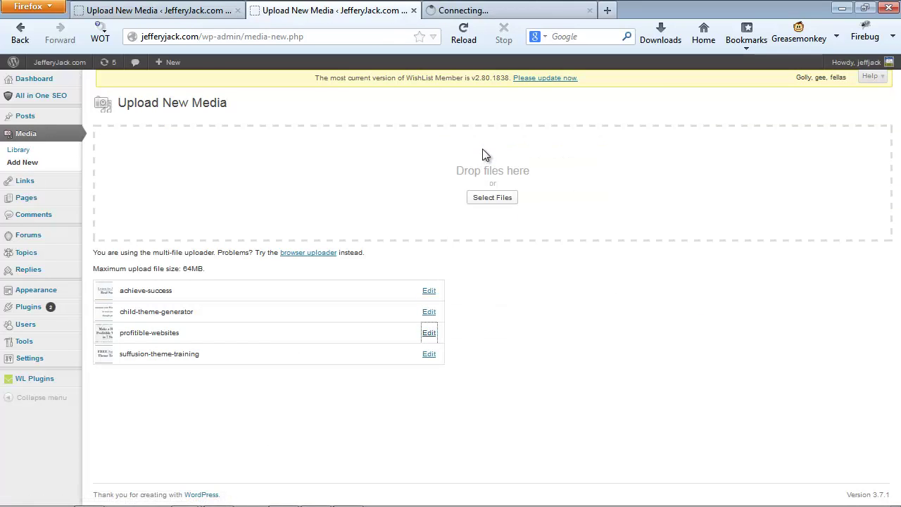
left_click(505, 13)
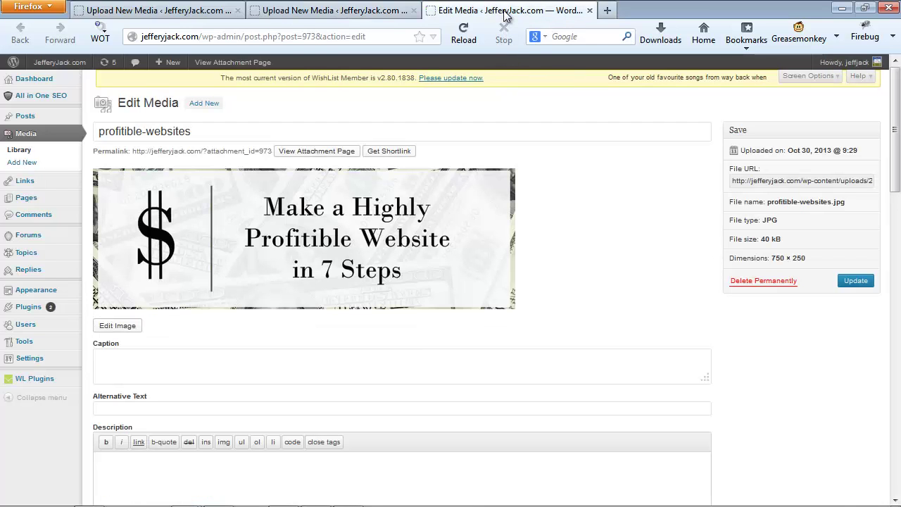
triple_click(762, 181)
right_click(762, 181)
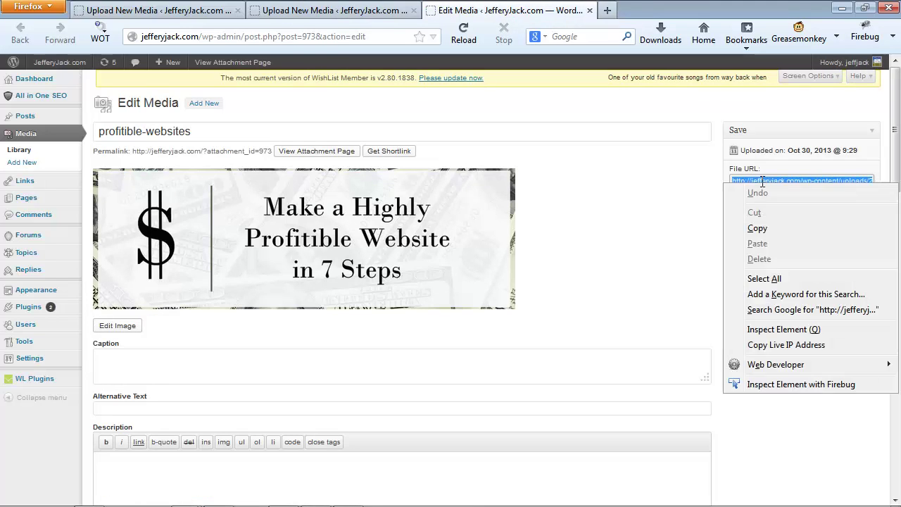
left_click(760, 231)
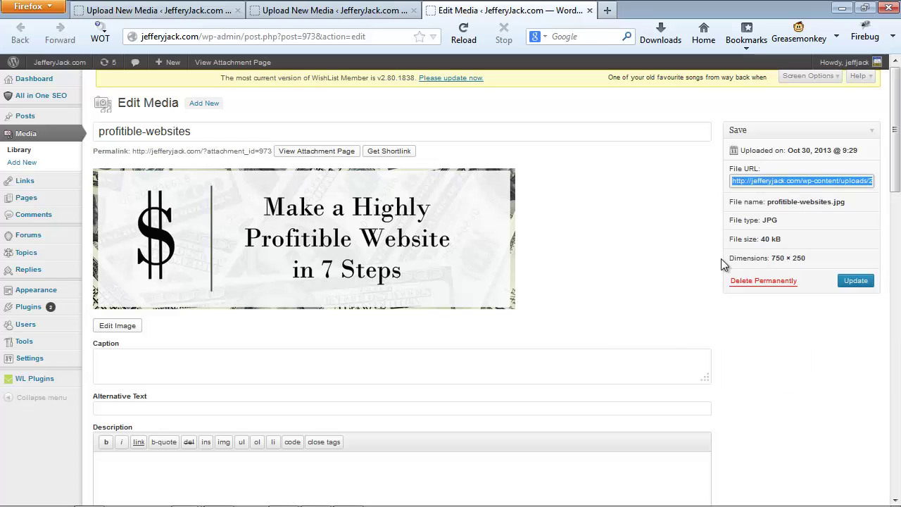
Switch to the editor of the How to Make A Profitable Website page and open its Suffusion image options.
mouse_move(282, 504)
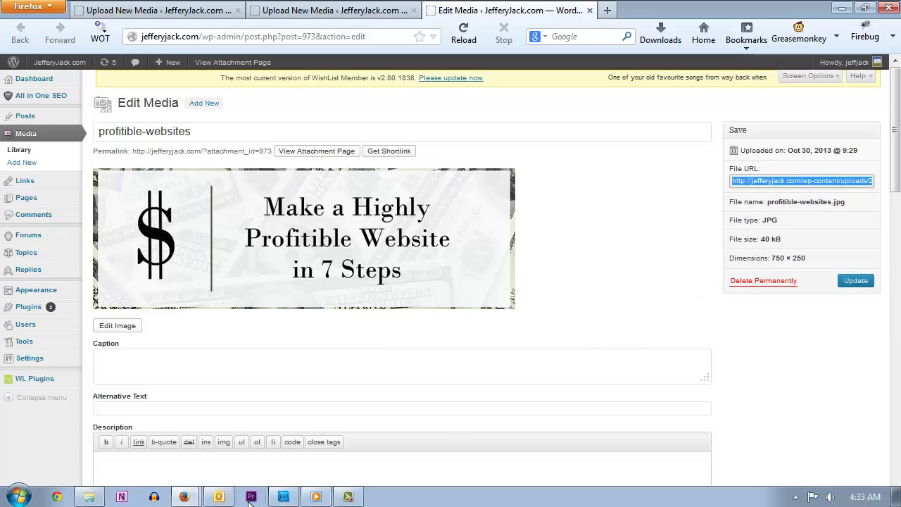
mouse_move(184, 496)
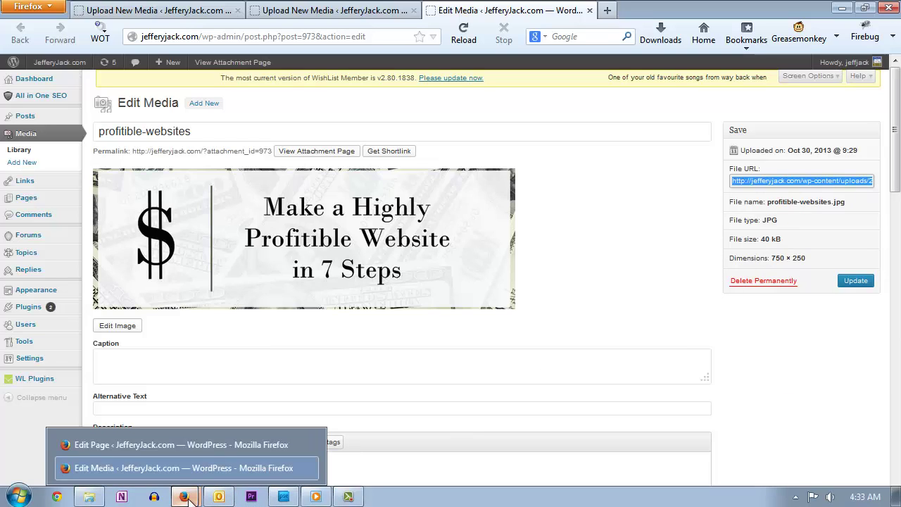
left_click(182, 445)
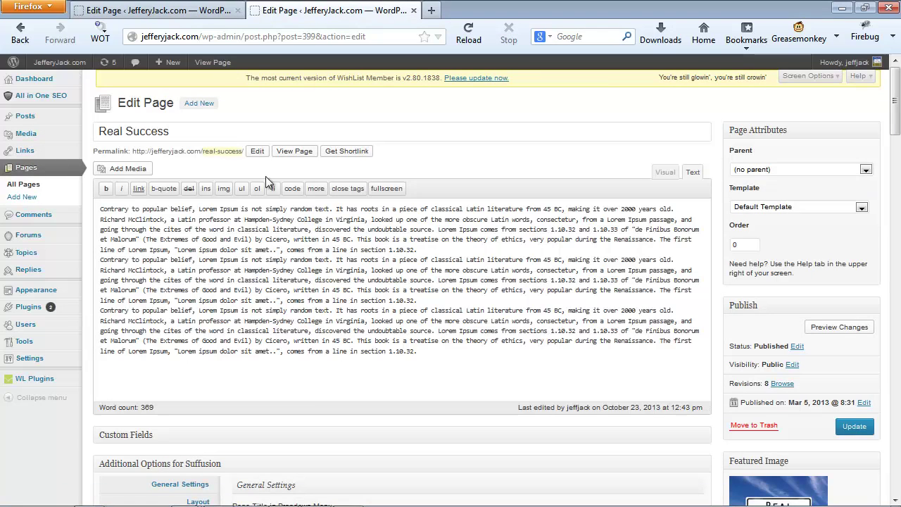
left_click(182, 13)
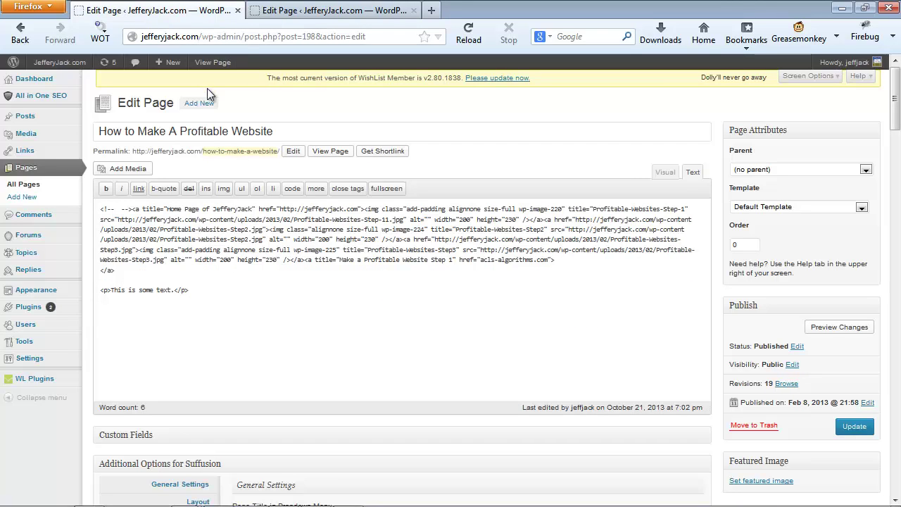
scroll(325, 297, "down", 5)
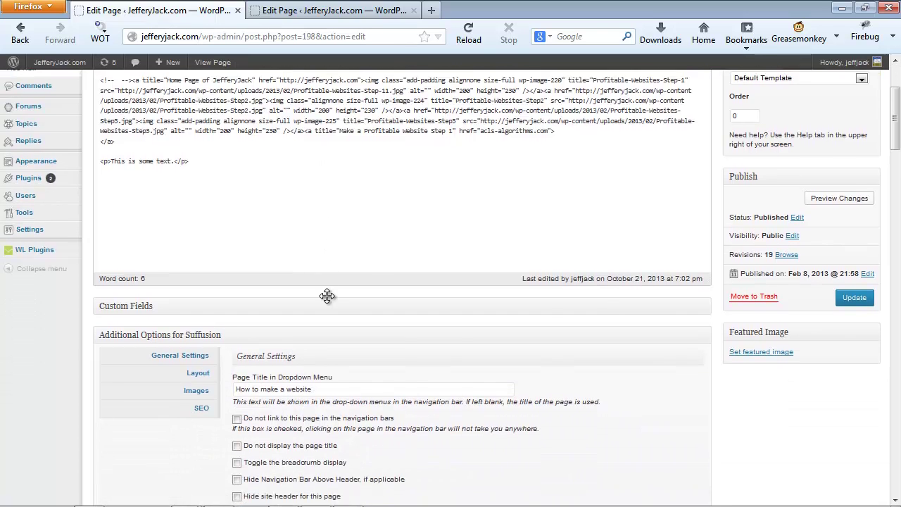
scroll(328, 296, "down", 1)
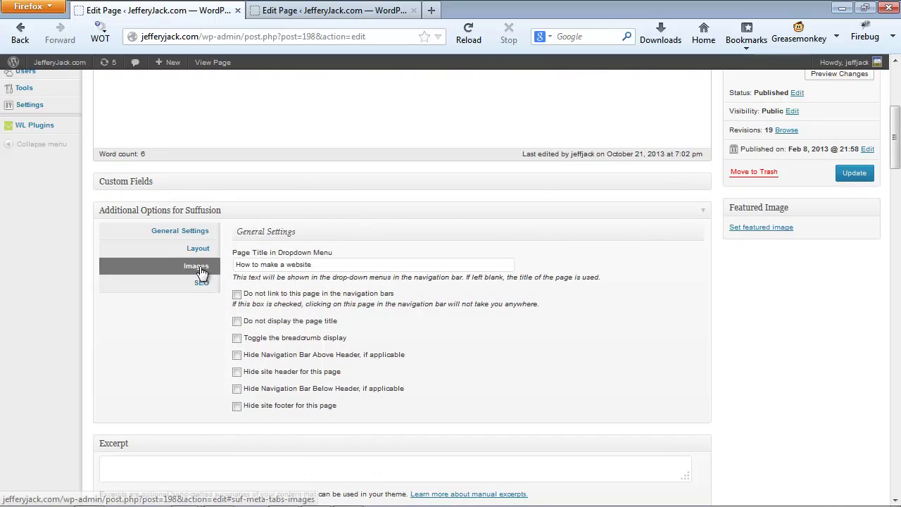
left_click(197, 269)
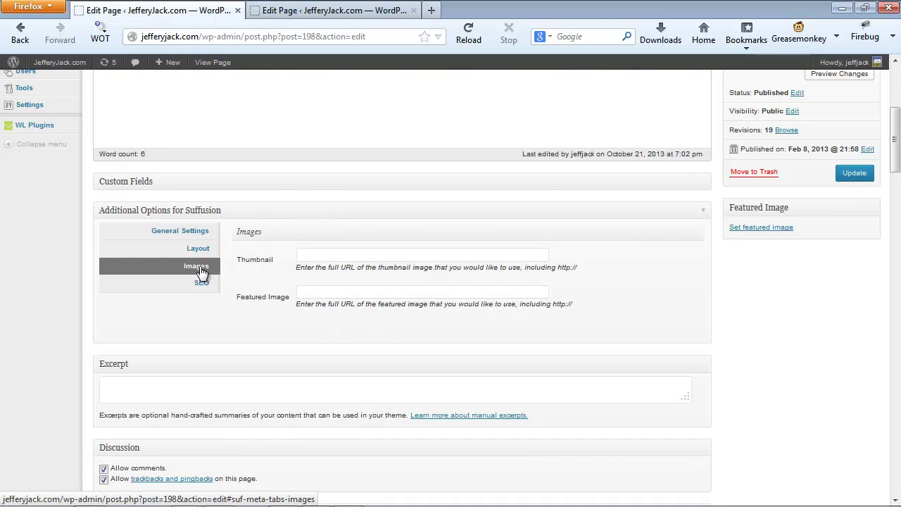
Paste the copied profitible-websites.jpg URL as the page's Suffusion Featured Image, update the page and close it.
left_click(312, 291)
right_click(313, 292)
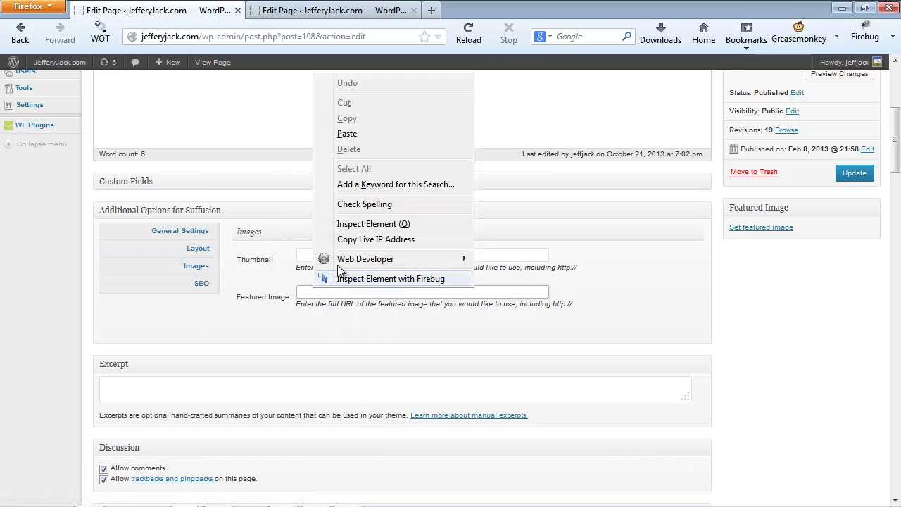
left_click(347, 133)
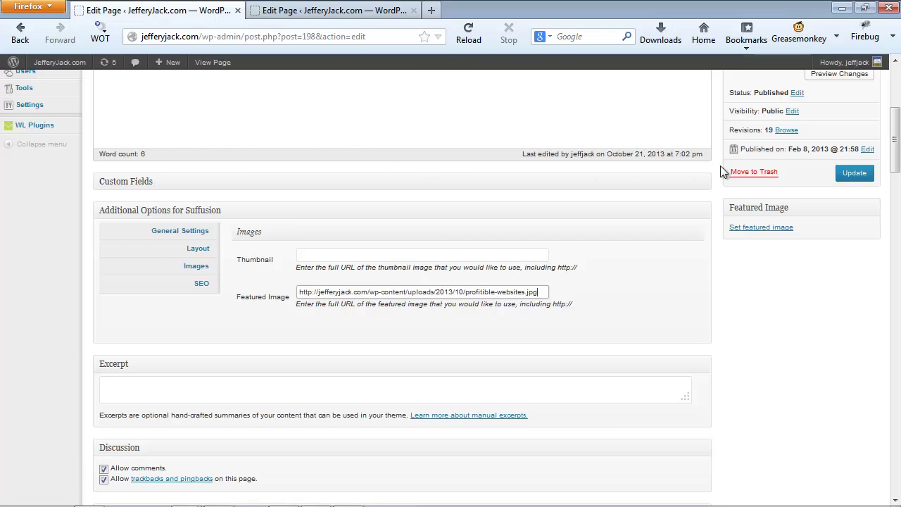
left_click(851, 173)
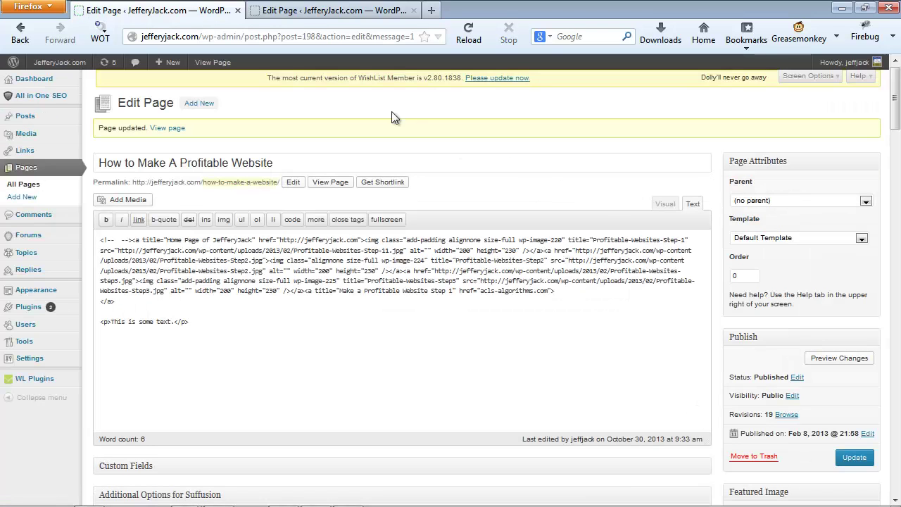
left_click(238, 11)
Return to the media upload window and copy the file URL of the achieve-success image from its media details.
mouse_move(184, 501)
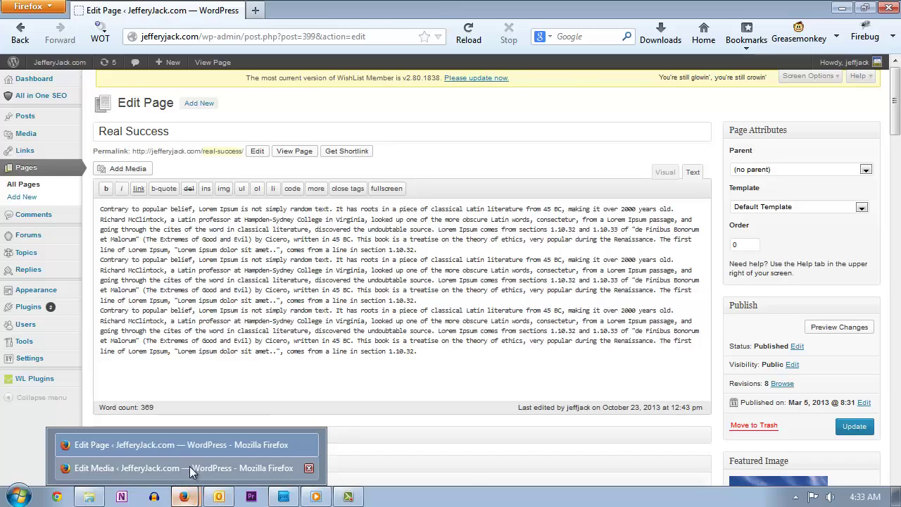
left_click(189, 466)
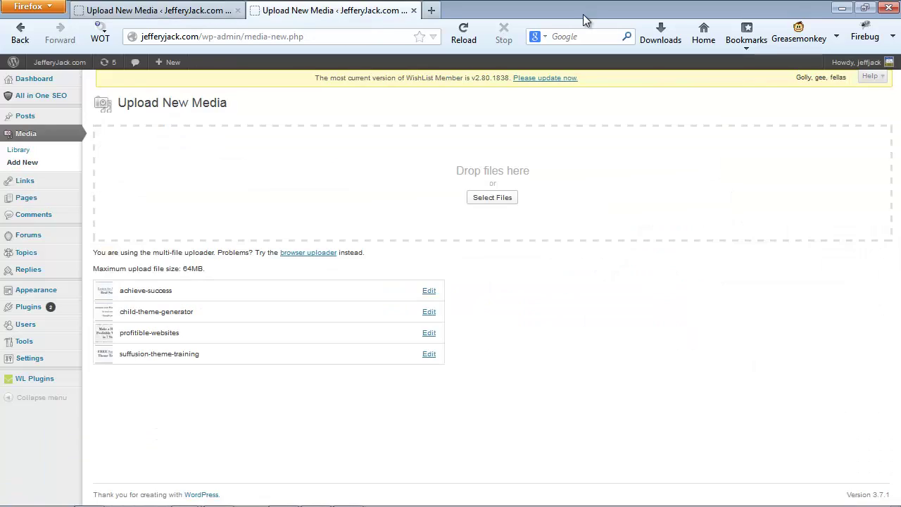
left_click(432, 297)
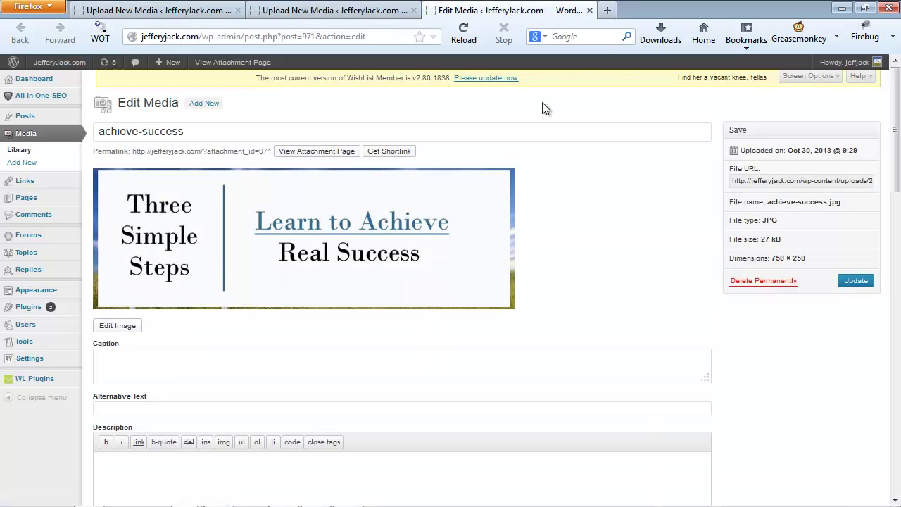
triple_click(758, 180)
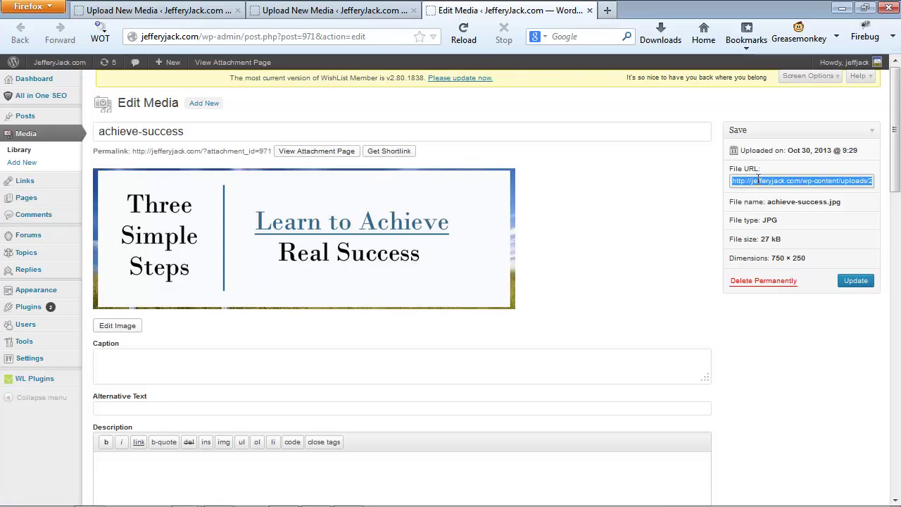
right_click(760, 181)
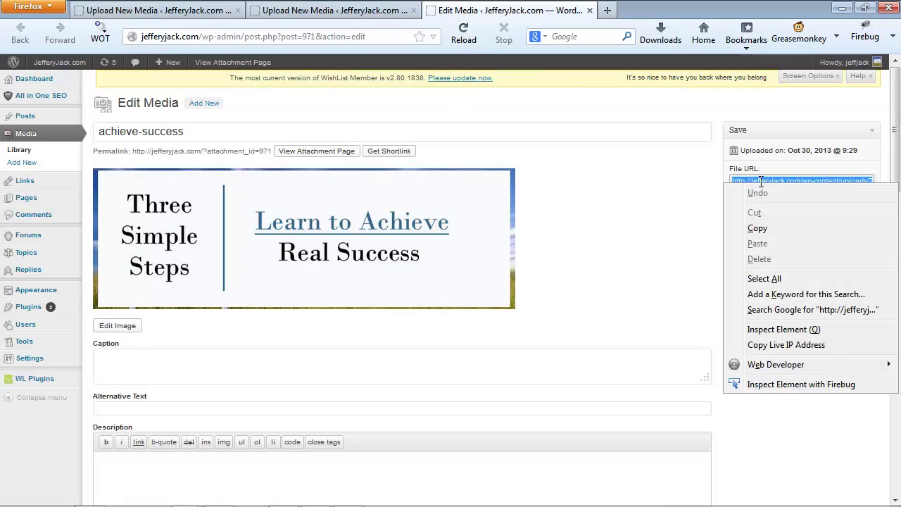
left_click(758, 228)
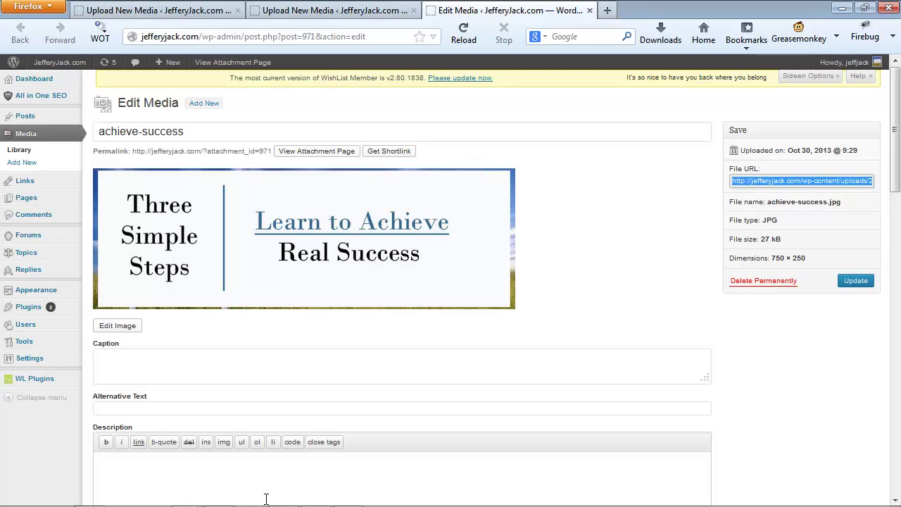
Switch to the editor of the Real Success page and open its Suffusion image options.
mouse_move(184, 496)
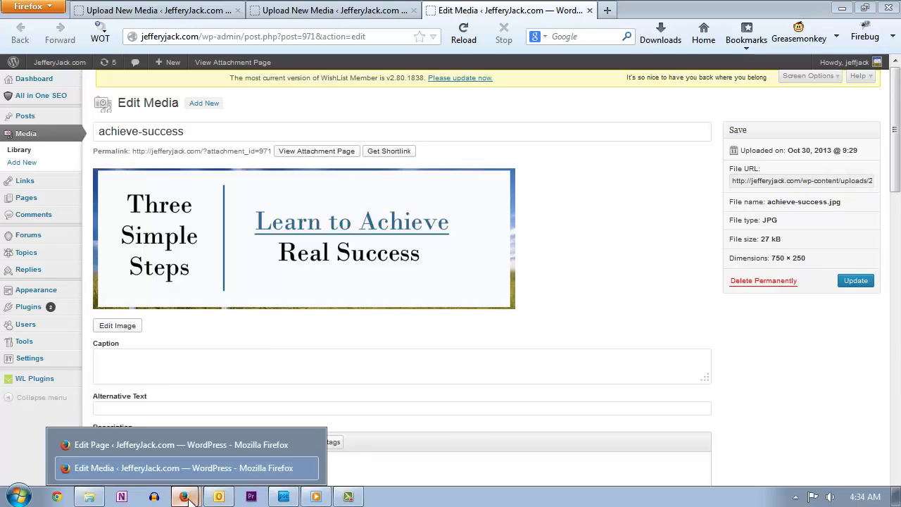
left_click(179, 443)
scroll(604, 380, "down", 6)
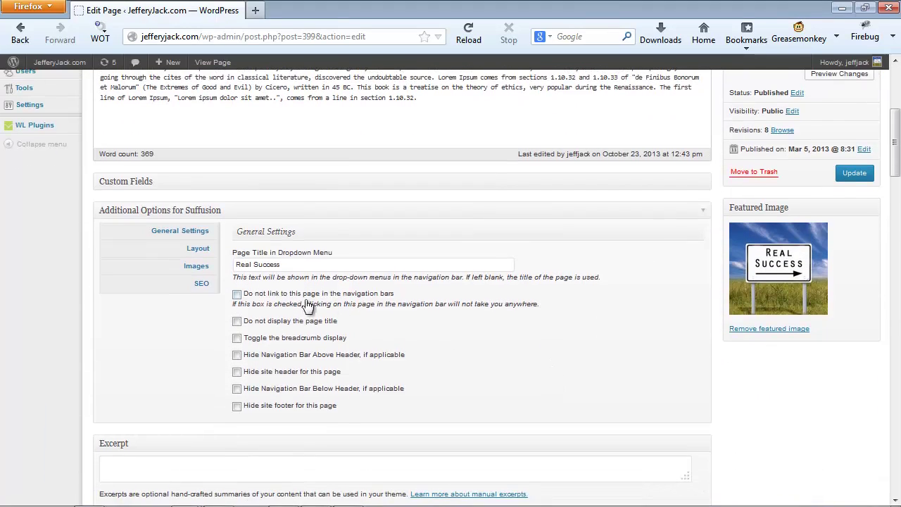
left_click(199, 269)
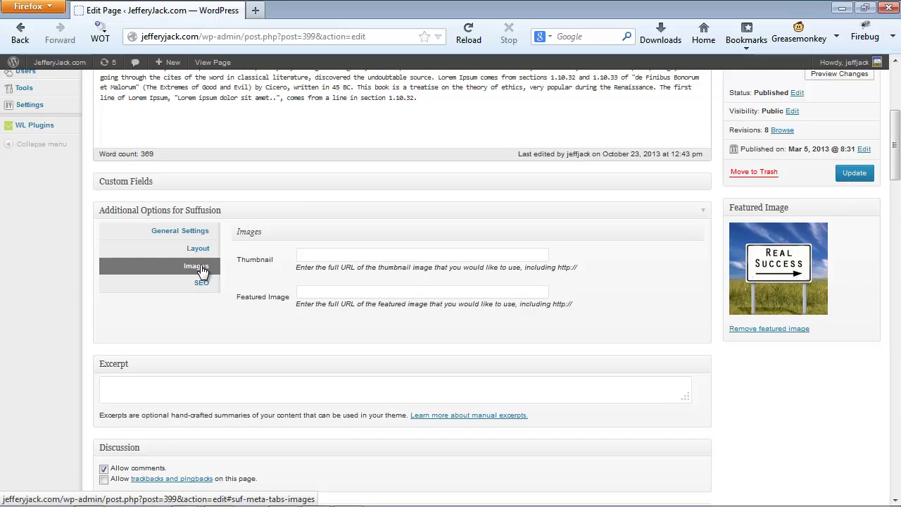
Paste the copied achieve-success.jpg URL as the page's Suffusion Featured Image and update the page.
left_click(325, 290)
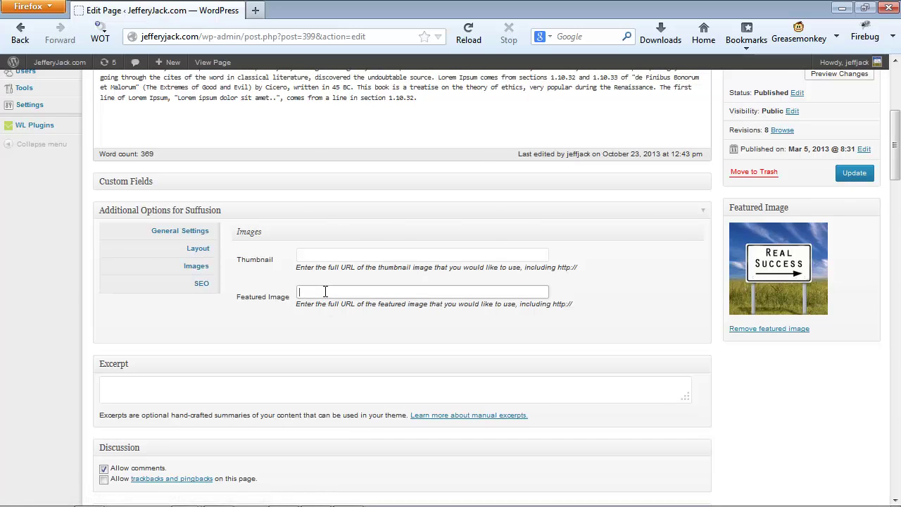
right_click(325, 290)
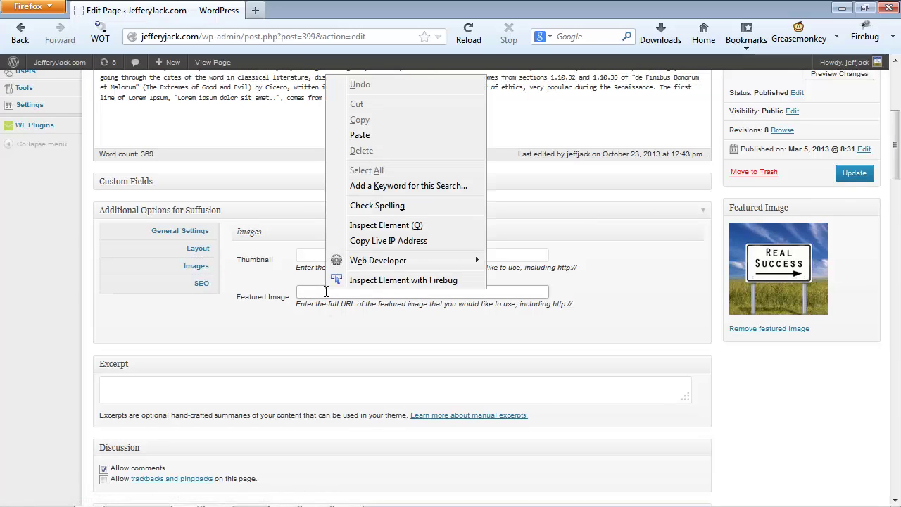
left_click(357, 135)
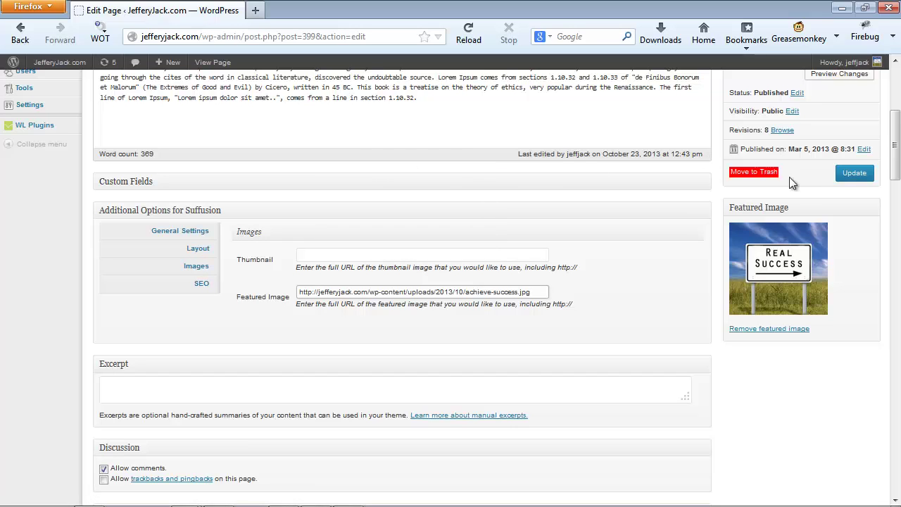
left_click(853, 174)
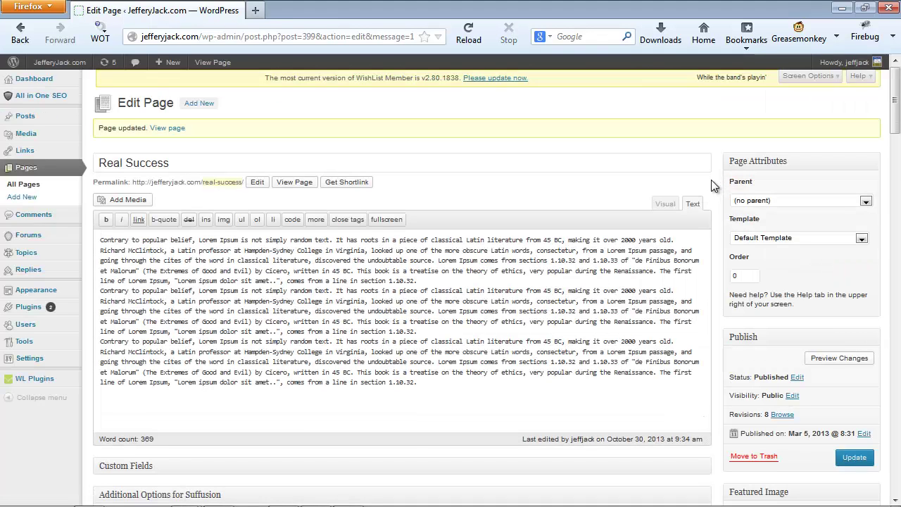
Open the Suffusion theme options and go to the Featured Content settings among the other graphical elements.
key("ctrl+shift+t")
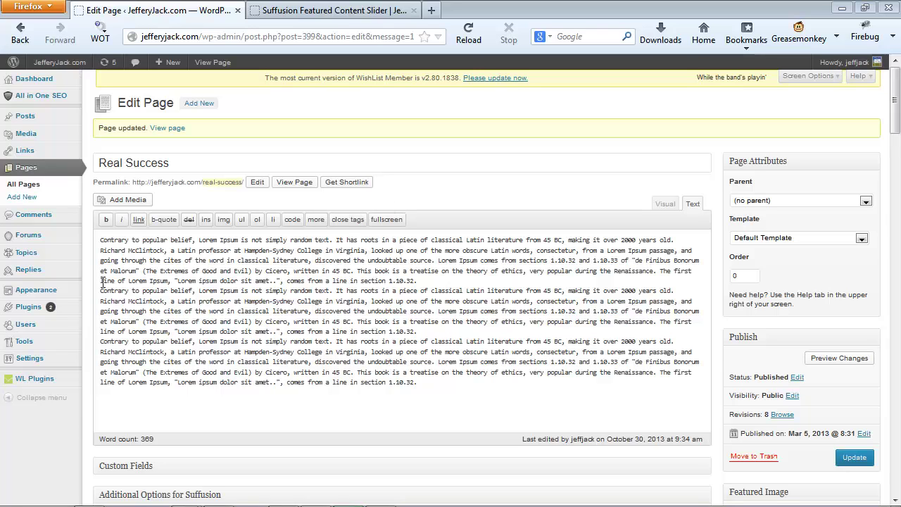
mouse_move(68, 293)
left_click(118, 399)
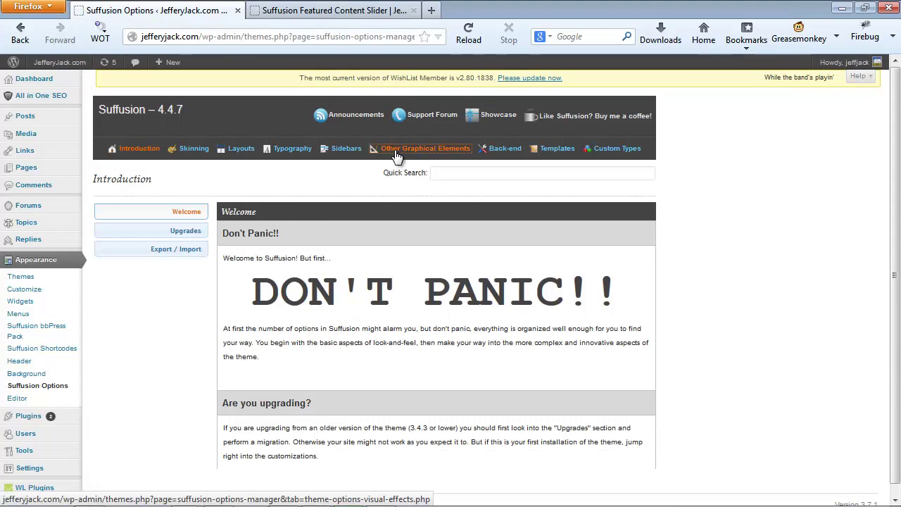
left_click(392, 155)
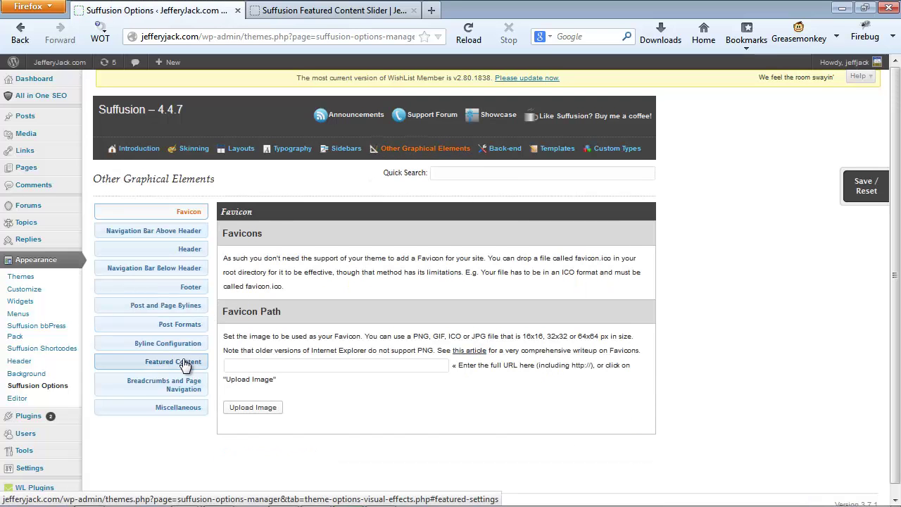
left_click(173, 361)
Review which static pages are set to display the featured content and which pages are selected to appear in it.
scroll(295, 341, "down", 10)
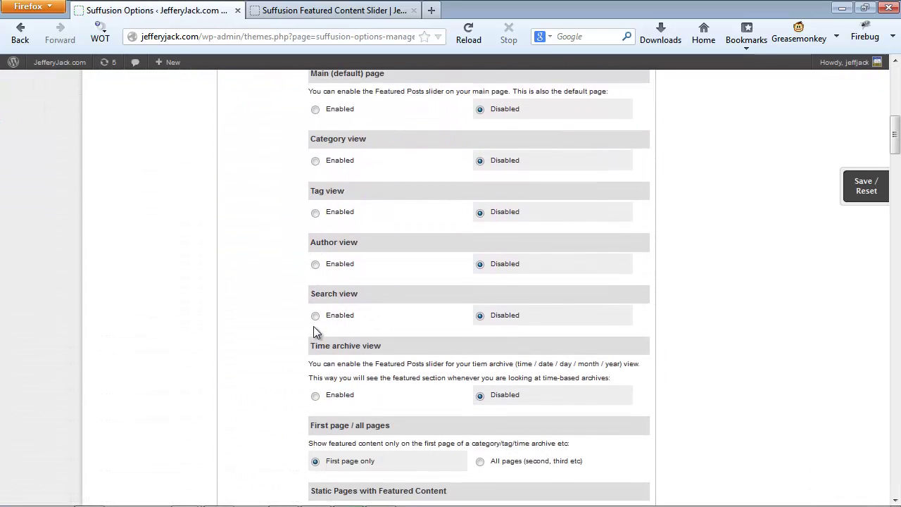
scroll(315, 331, "down", 2)
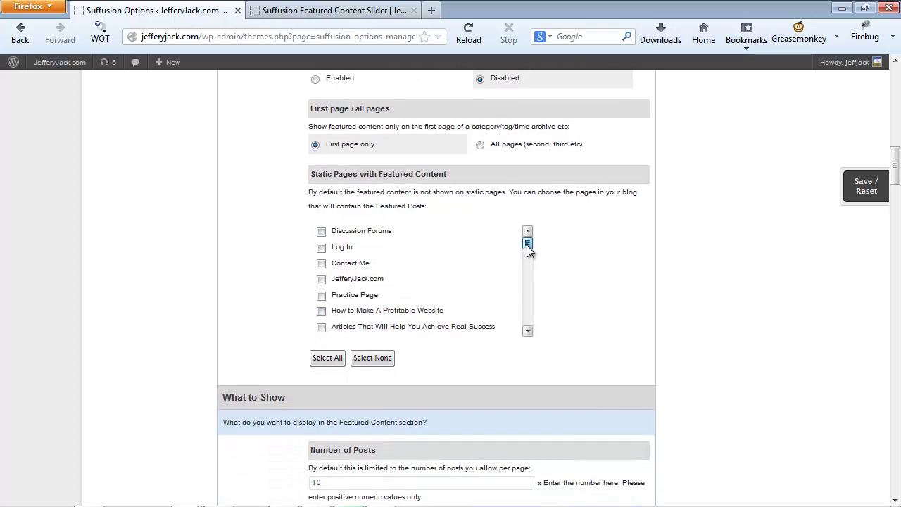
left_click_drag(527, 244, 535, 279)
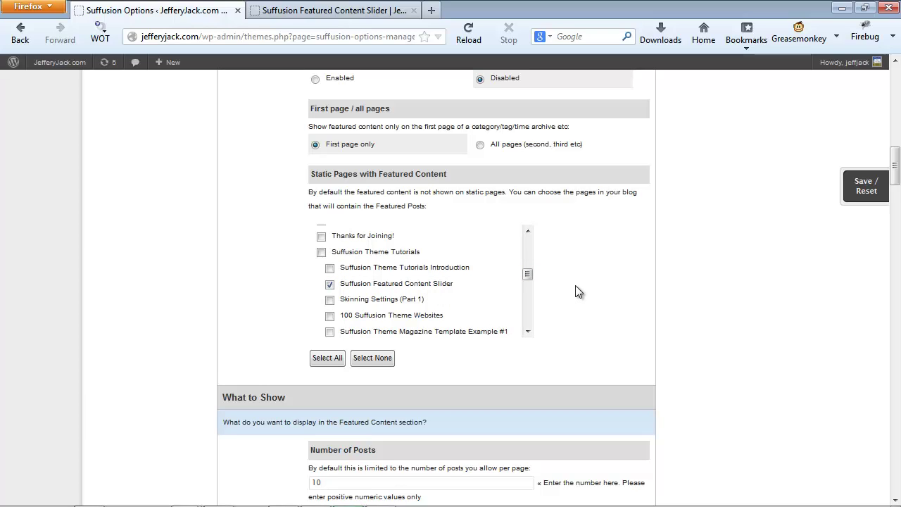
scroll(574, 285, "down", 10)
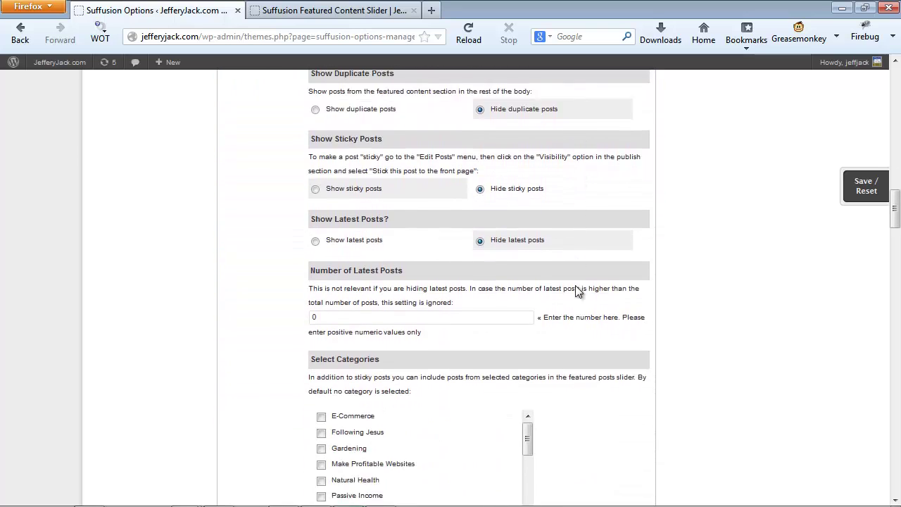
scroll(574, 291, "down", 8)
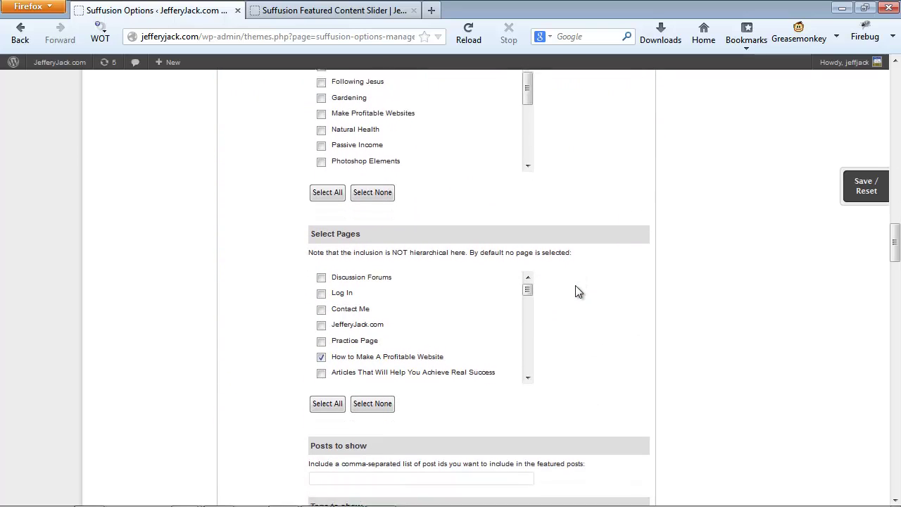
scroll(575, 285, "down", 2)
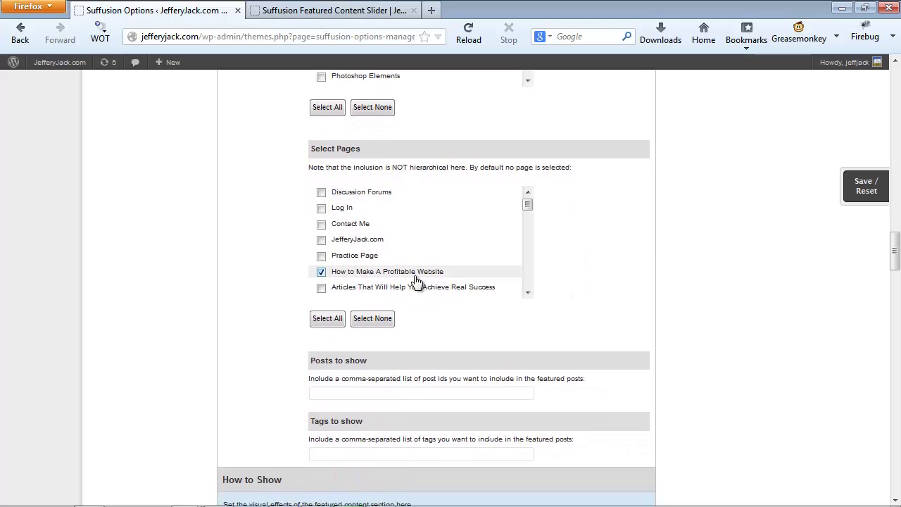
left_click_drag(530, 208, 539, 279)
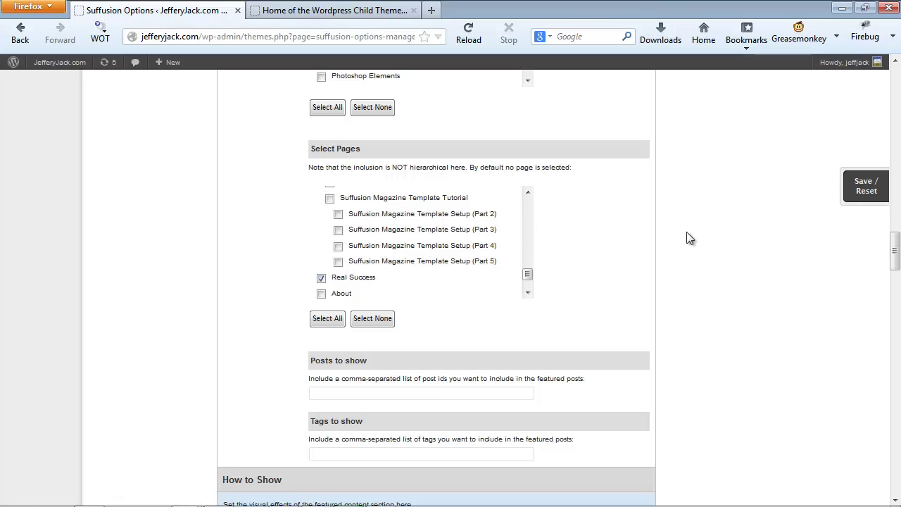
Switch to the live website and open its Suffusion Featured Content Slider page.
left_click(346, 13)
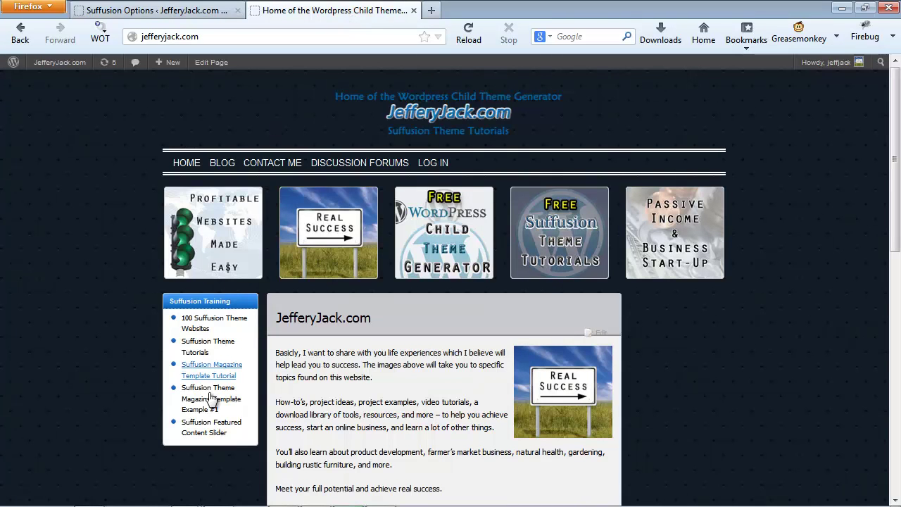
left_click(217, 427)
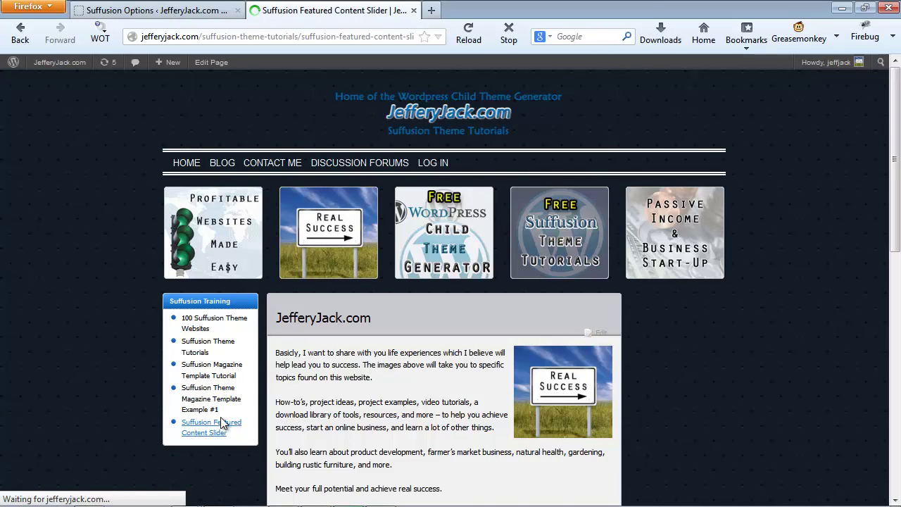